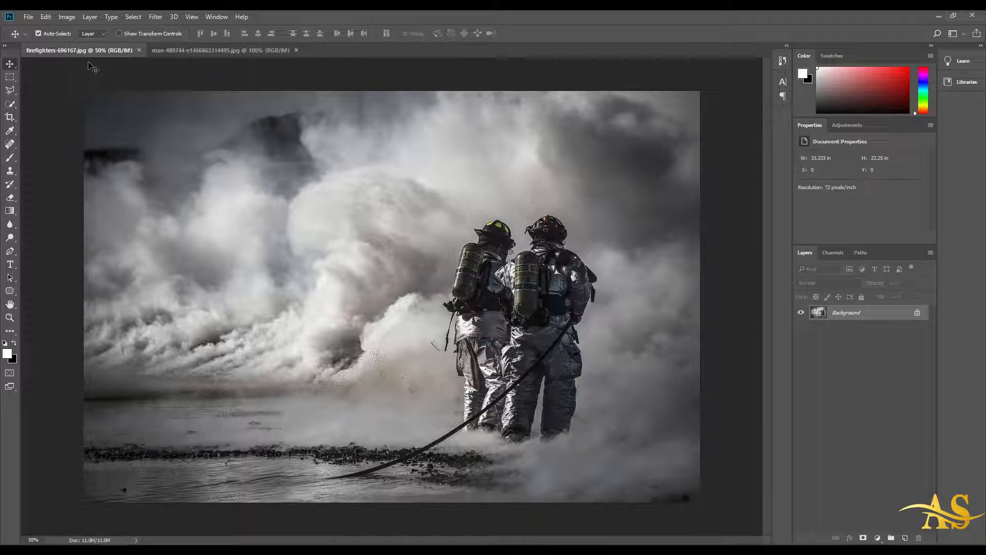
Step: Place the detailed-grunge-frame-black-white_1048-2237 image from the Downloads > Blend Mode folder as an embedded object into the firefighters photo
{"action": "left_click", "coordinate": [28, 17]}
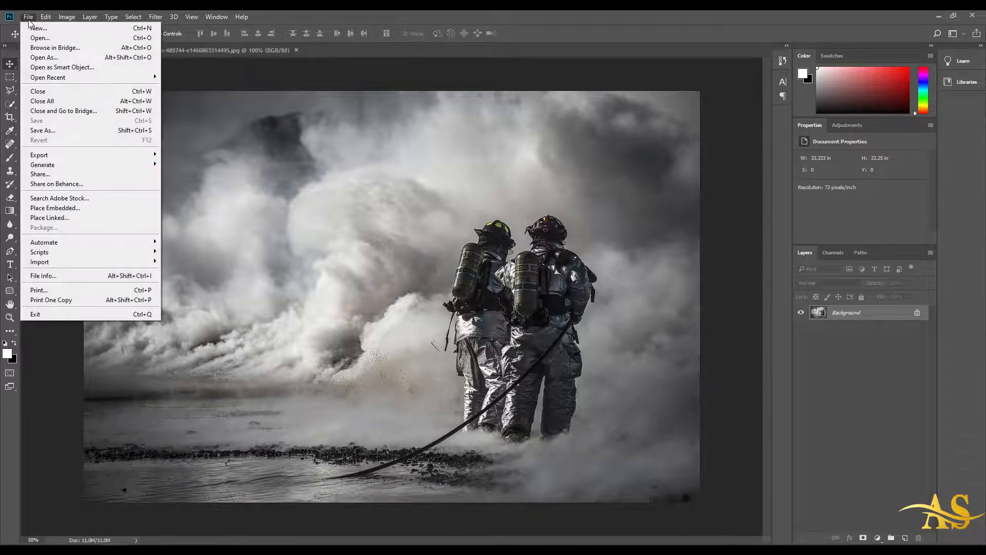
{"action": "left_click", "coordinate": [96, 214]}
{"action": "left_click", "coordinate": [47, 177]}
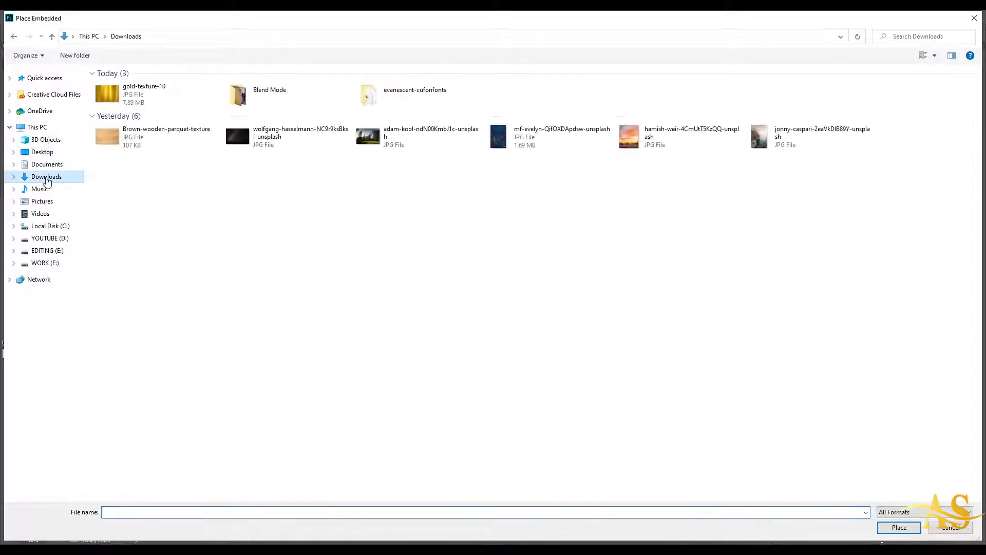
{"action": "double_click", "coordinate": [285, 99]}
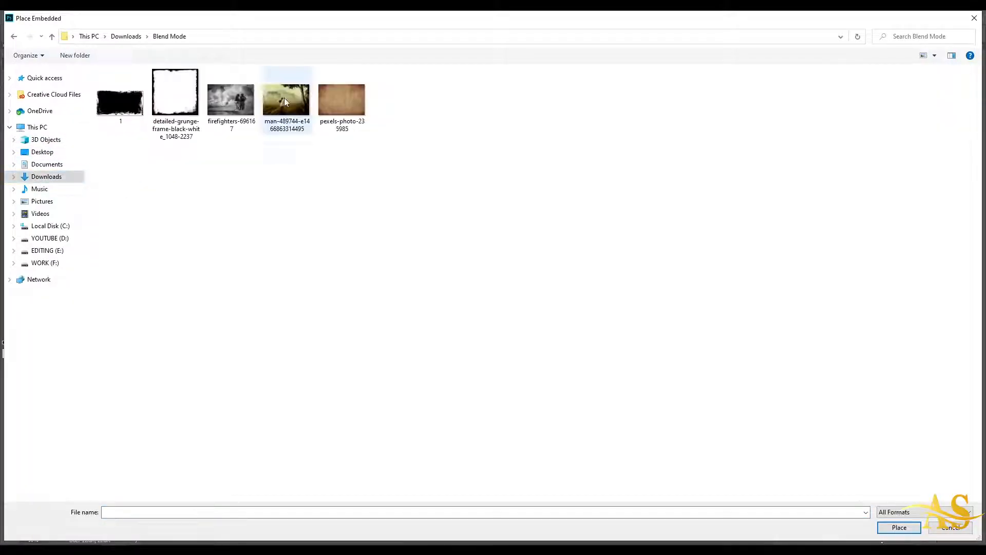
{"action": "left_click", "coordinate": [171, 103]}
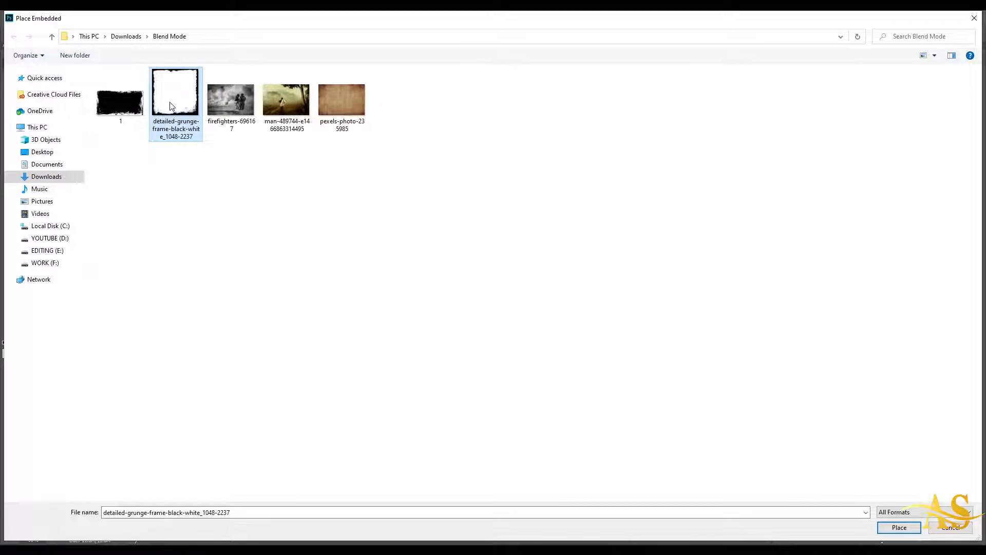
{"action": "left_click", "coordinate": [899, 528]}
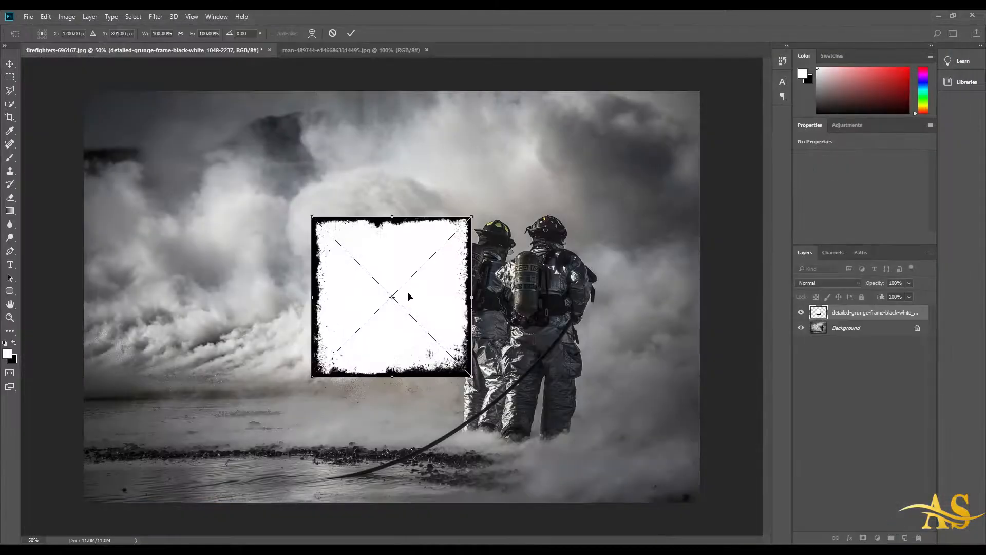
Step: Move the placed frame to the canvas corner, scale it to cover the whole canvas, and commit the transform
{"action": "left_click_drag", "start_coordinate": [409, 288], "coordinate": [199, 184]}
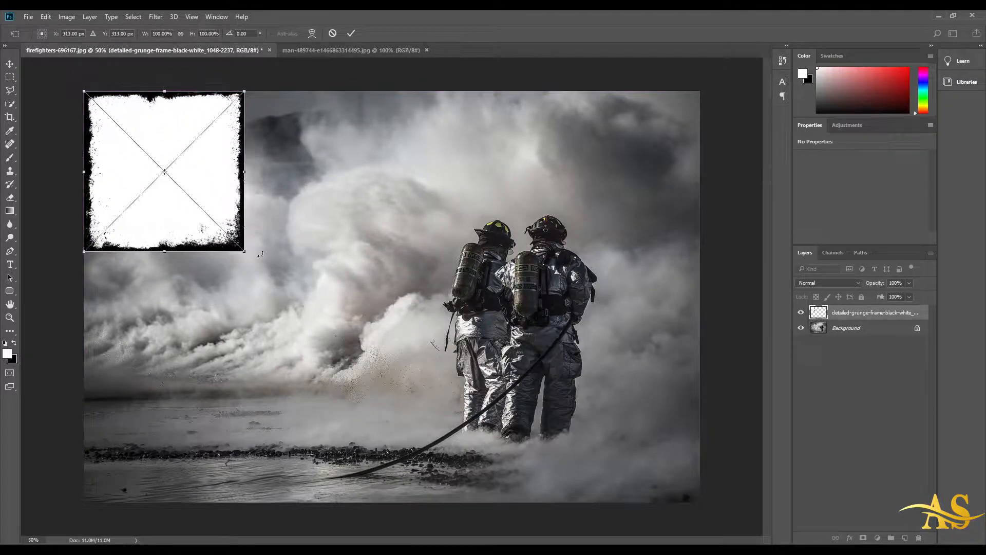
{"action": "left_click_drag", "start_coordinate": [245, 253], "coordinate": [699, 501]}
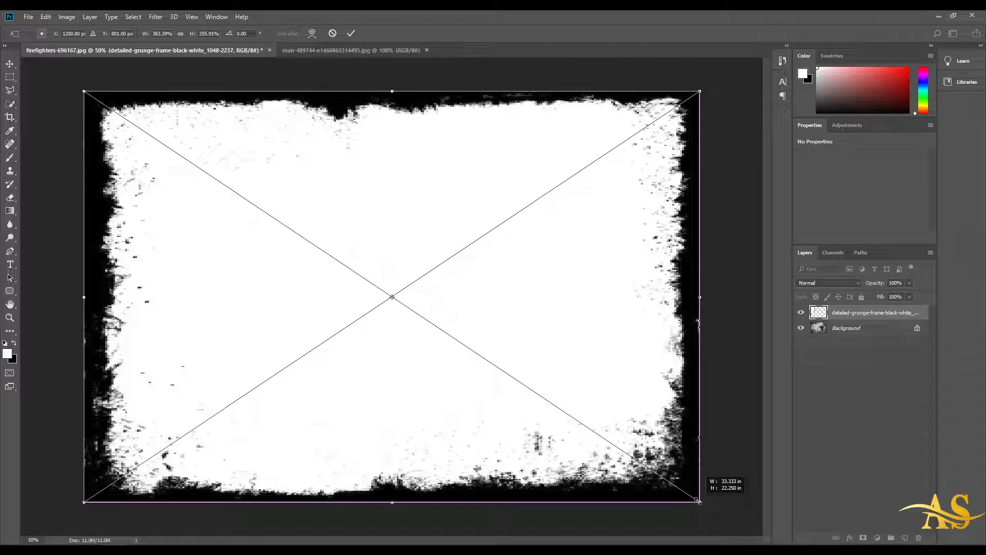
{"action": "left_click_drag", "start_coordinate": [699, 502], "coordinate": [699, 502]}
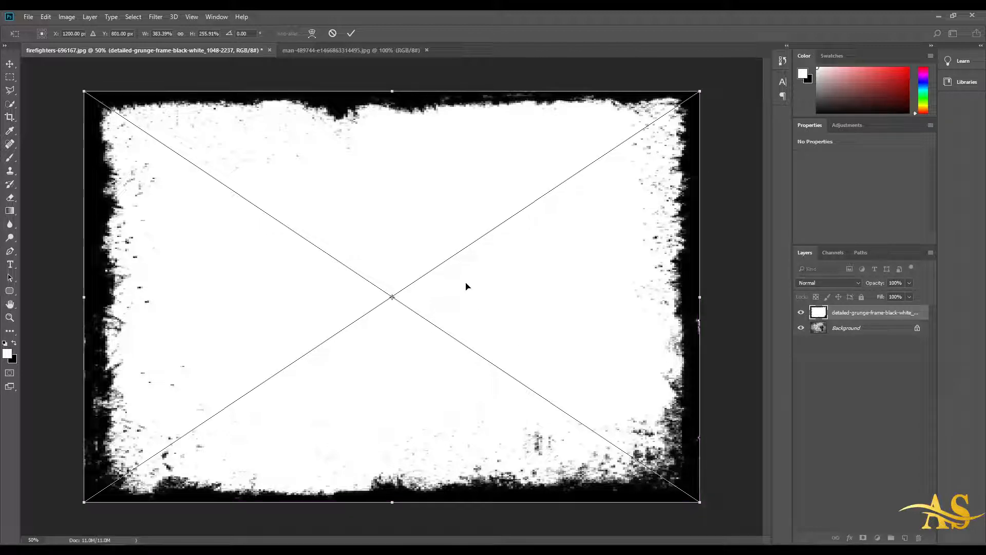
{"action": "key", "text": "Return"}
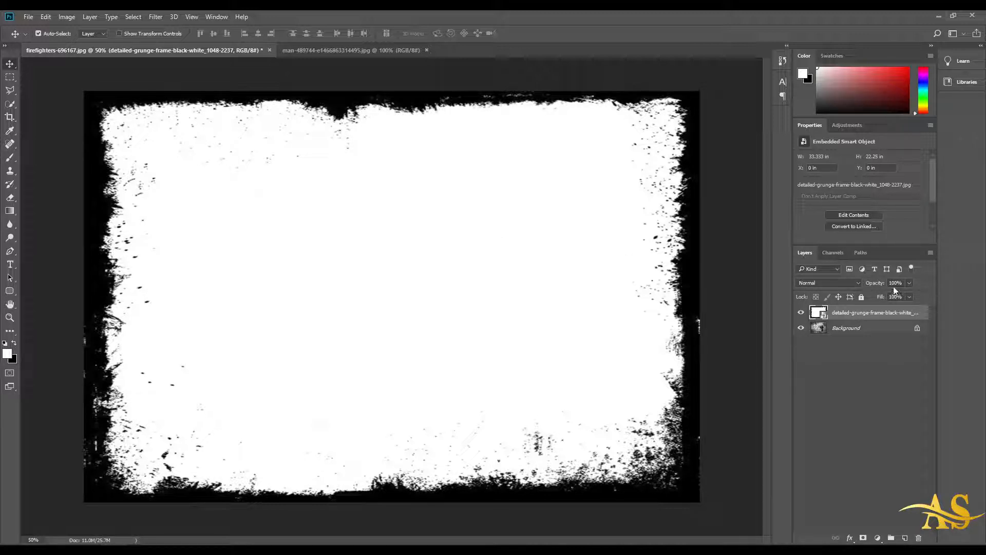
Step: Set the frame layer's blend mode to Multiply, keeping its opacity at 100%
{"action": "left_click_drag", "start_coordinate": [876, 284], "coordinate": [874, 286]}
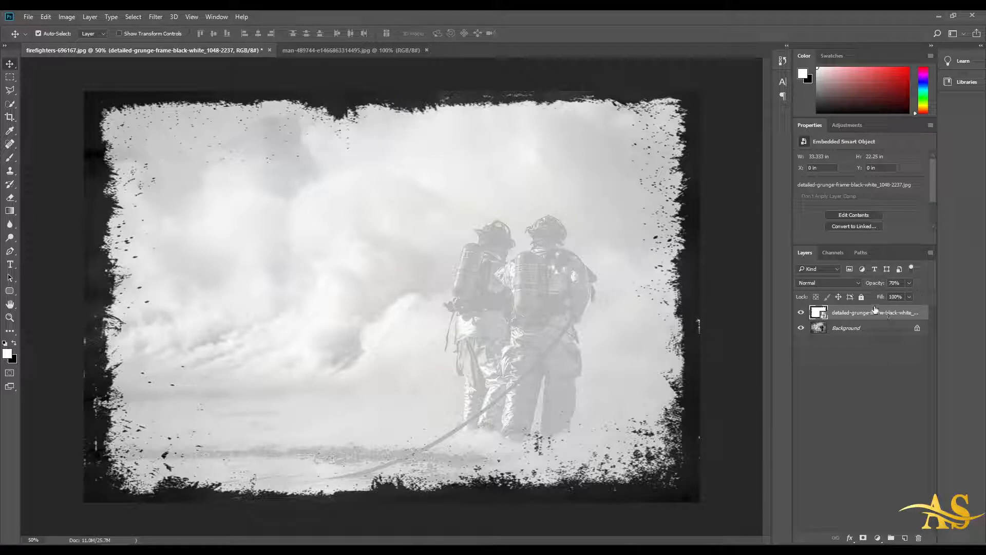
{"action": "left_click_drag", "start_coordinate": [872, 287], "coordinate": [907, 287]}
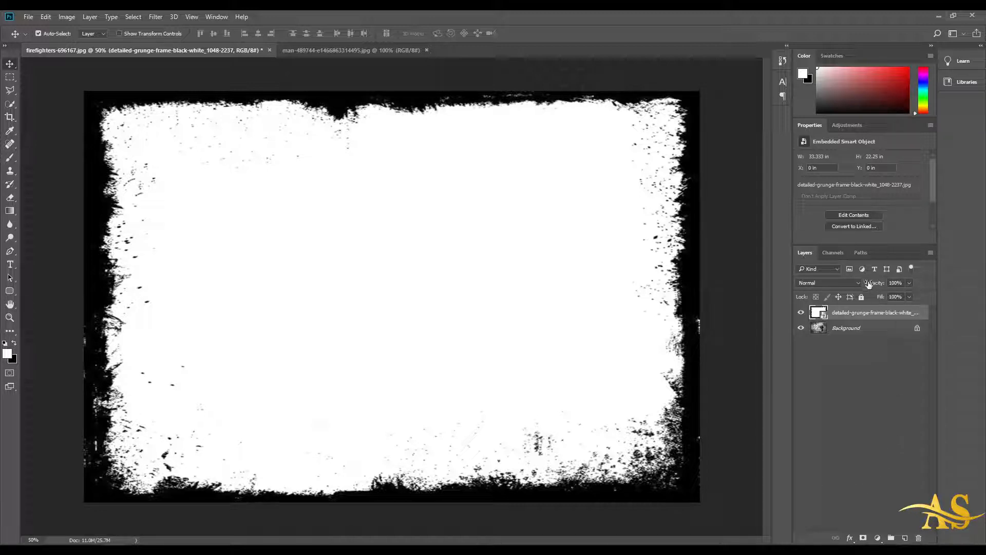
{"action": "left_click", "coordinate": [826, 283]}
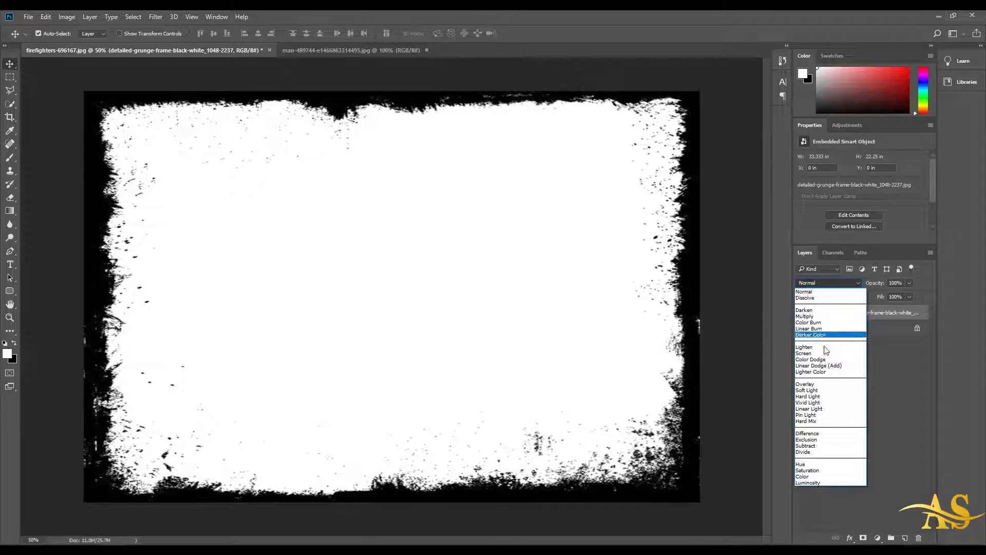
{"action": "left_click", "coordinate": [498, 333]}
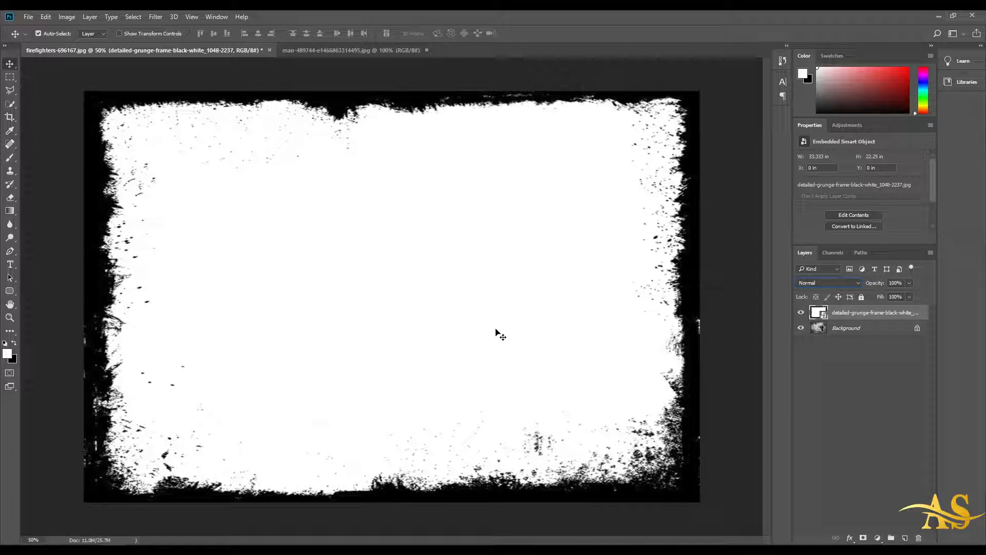
{"action": "left_click", "coordinate": [826, 283]}
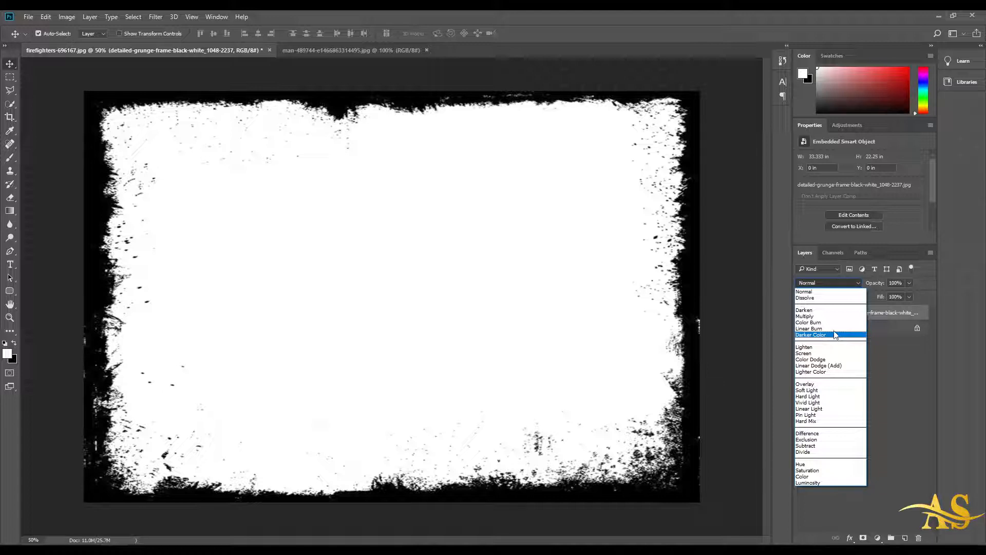
{"action": "left_click", "coordinate": [821, 316]}
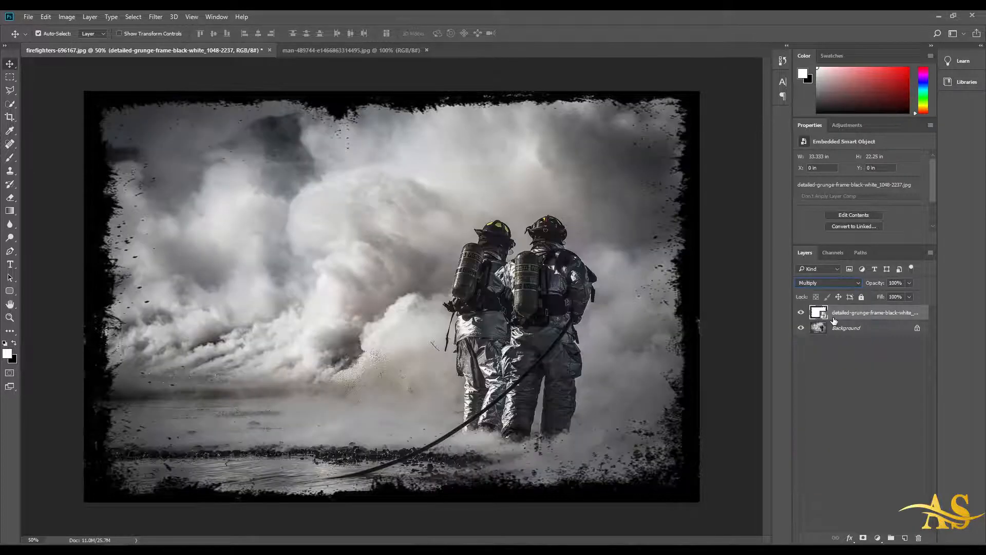
{"action": "left_click_drag", "start_coordinate": [419, 106], "coordinate": [387, 102]}
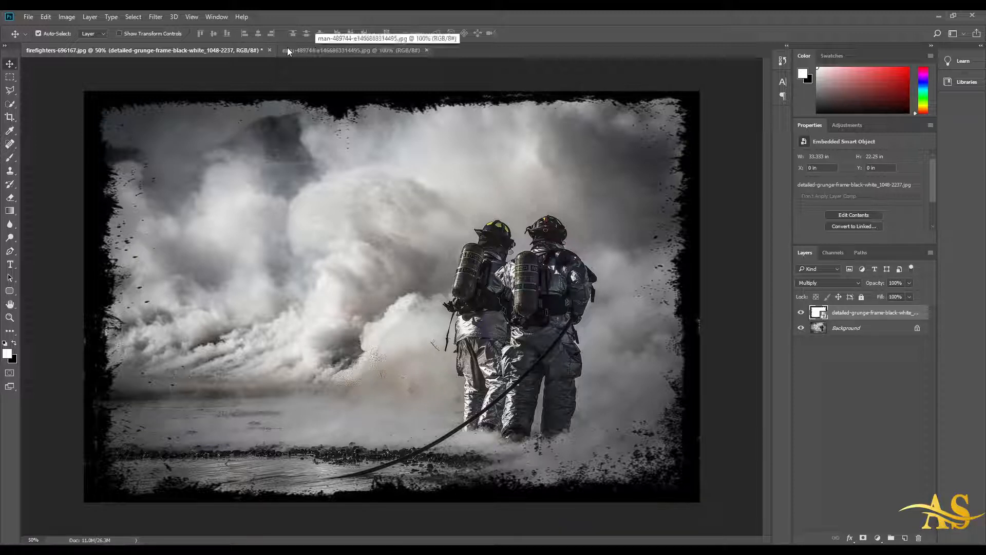
{"action": "left_click", "coordinate": [347, 51]}
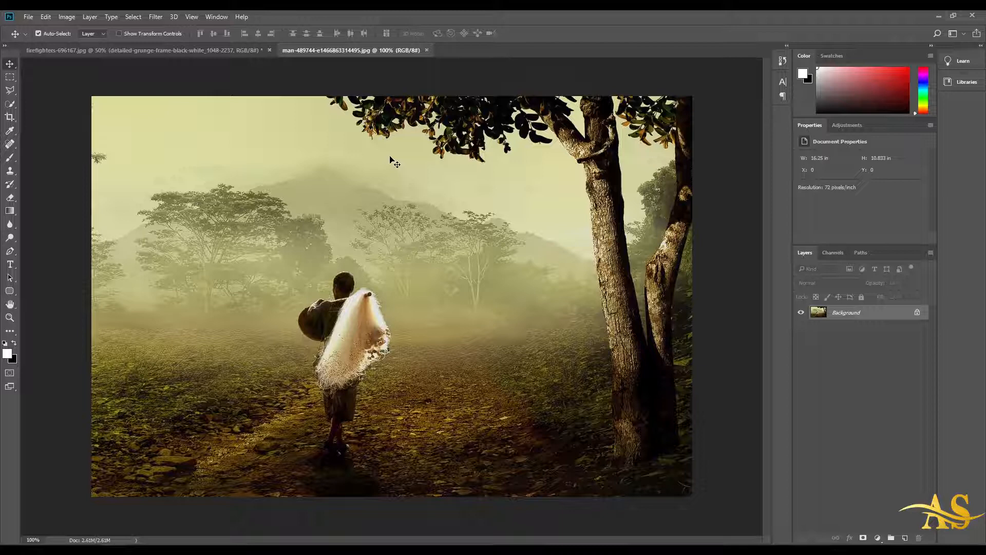
Step: Place the image named 1 from the Blend Mode folder as an embedded object into the man photo
{"action": "left_click", "coordinate": [28, 16]}
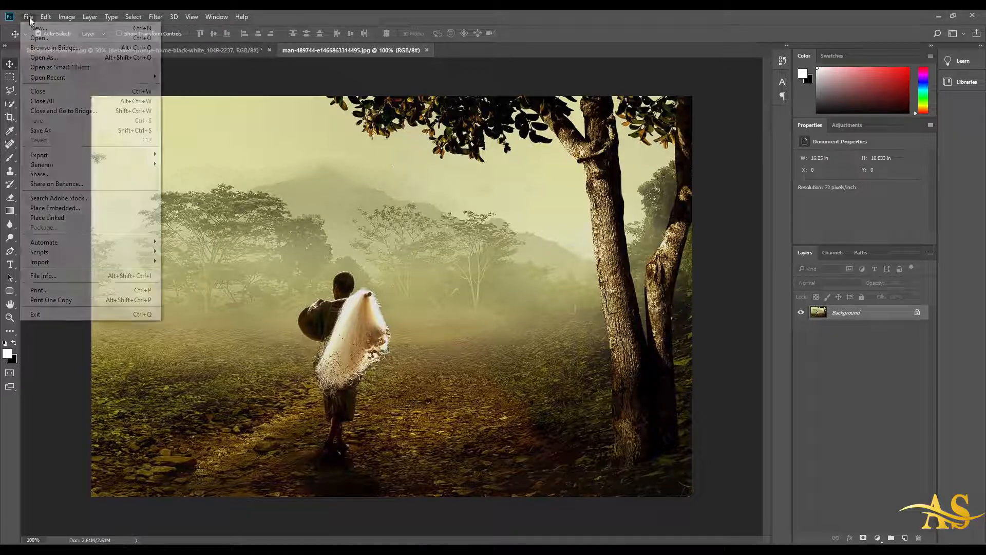
{"action": "left_click", "coordinate": [101, 208]}
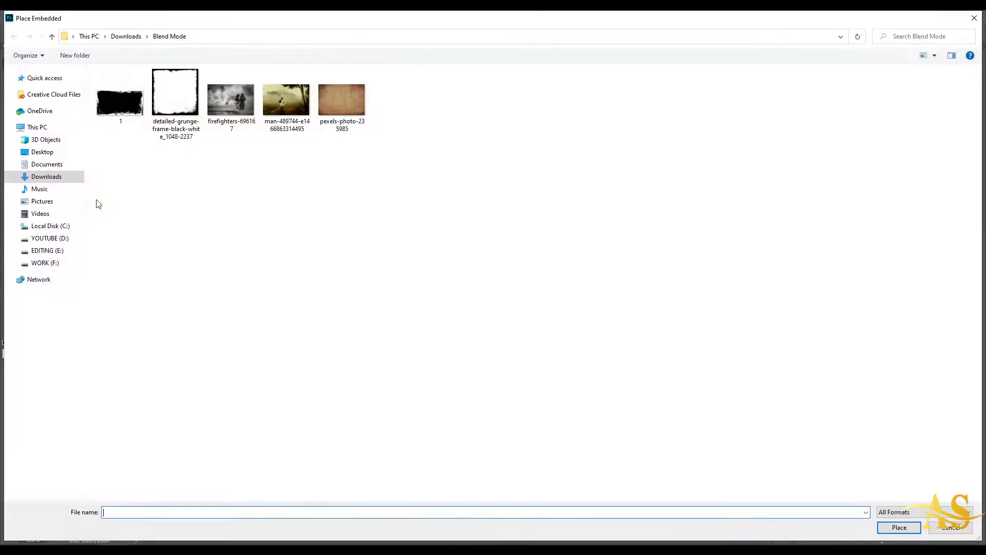
{"action": "left_click", "coordinate": [130, 100]}
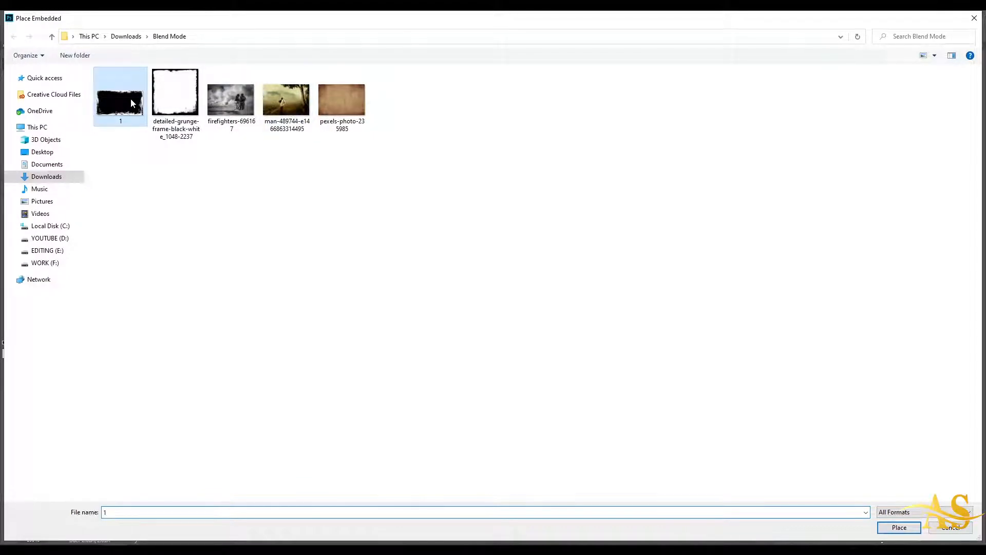
{"action": "left_click", "coordinate": [895, 525]}
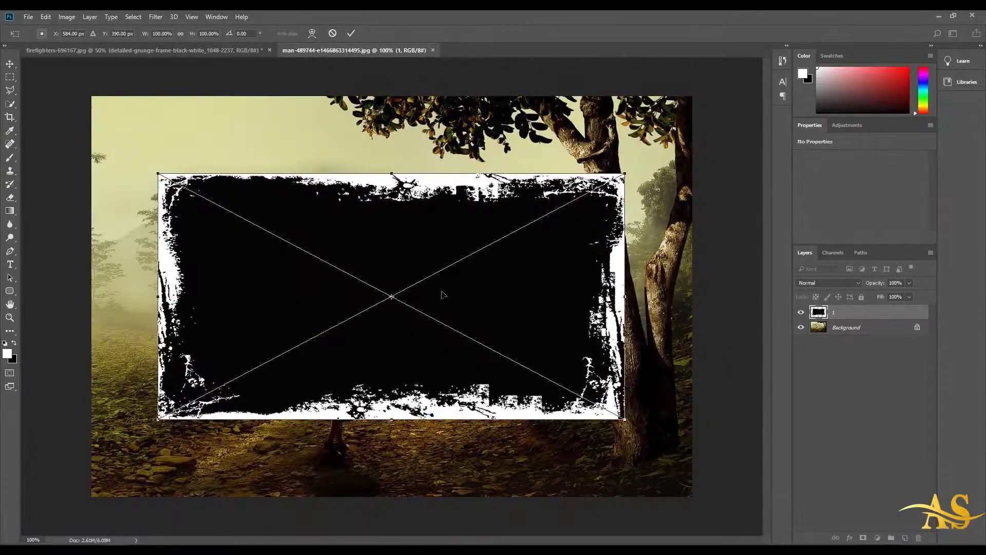
Step: Move the placed frame to the canvas's upper-left corner and scale it to cover the whole canvas
{"action": "left_click_drag", "start_coordinate": [446, 291], "coordinate": [392, 216]}
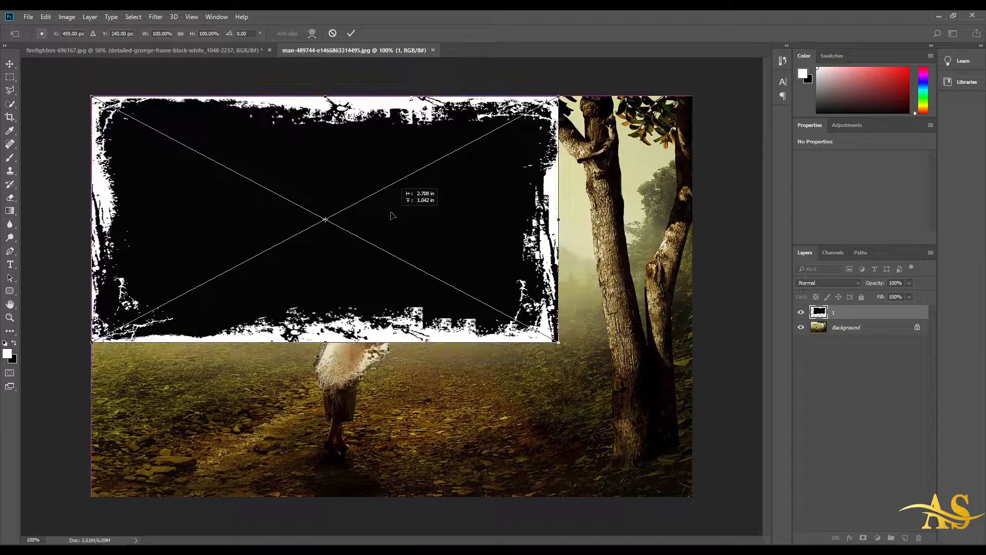
{"action": "left_click_drag", "start_coordinate": [559, 341], "coordinate": [696, 499]}
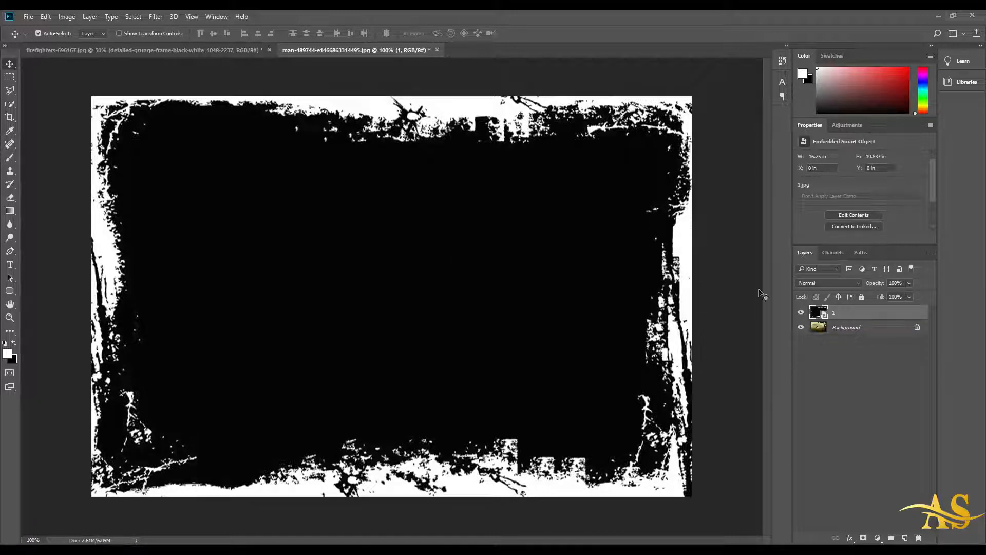
Step: Set the frame layer's blend mode to Multiply
{"action": "left_click", "coordinate": [856, 280]}
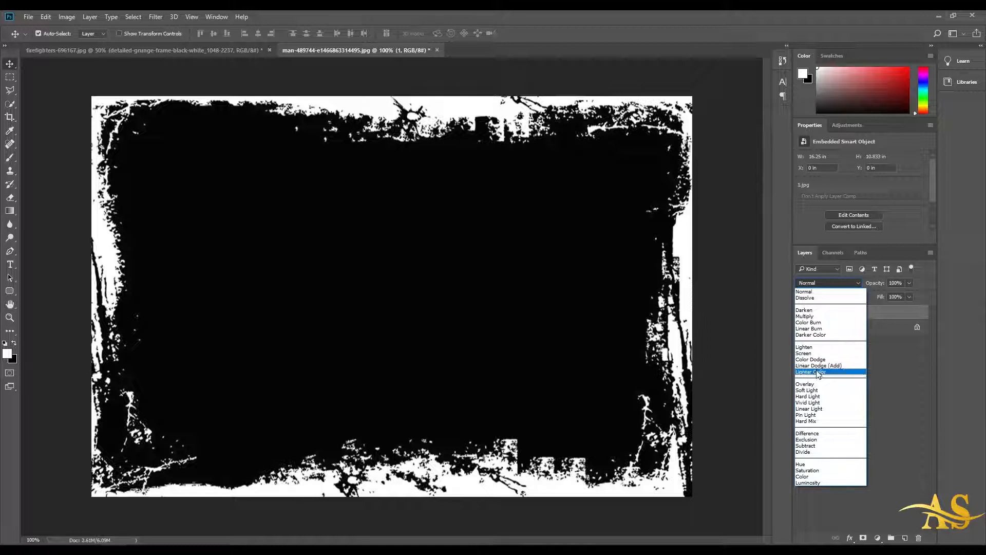
{"action": "left_click", "coordinate": [805, 316]}
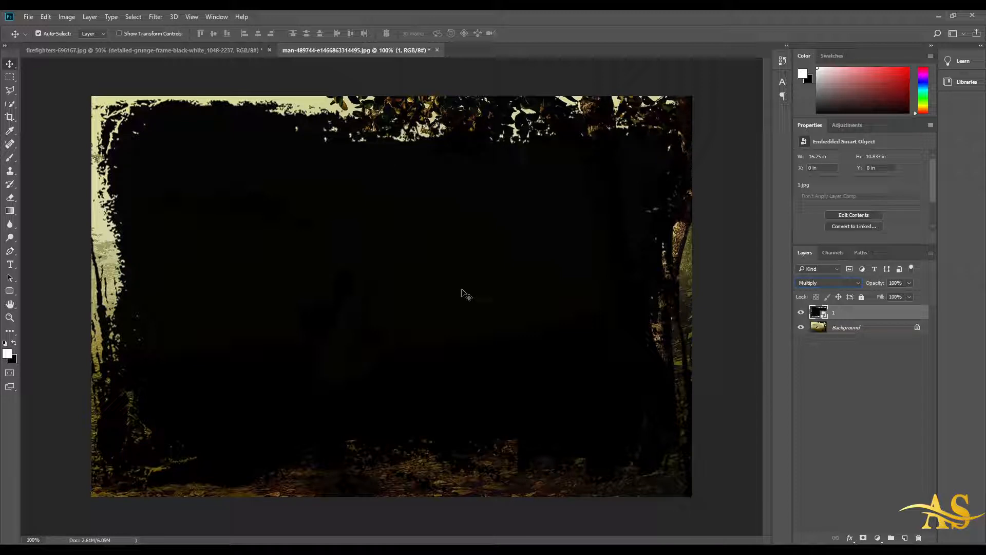
Step: Change the frame layer's blend mode to Screen
{"action": "left_click", "coordinate": [858, 283]}
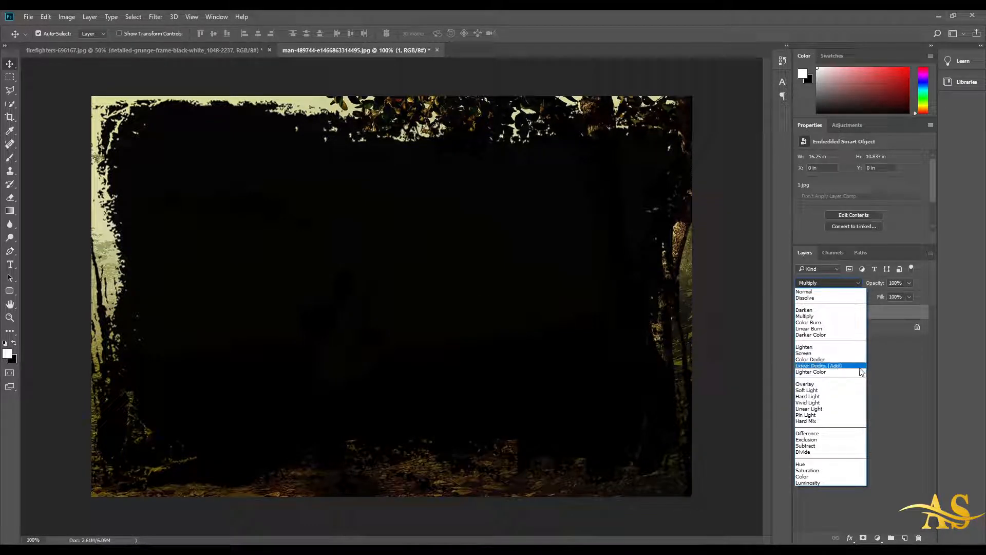
{"action": "left_click", "coordinate": [810, 353]}
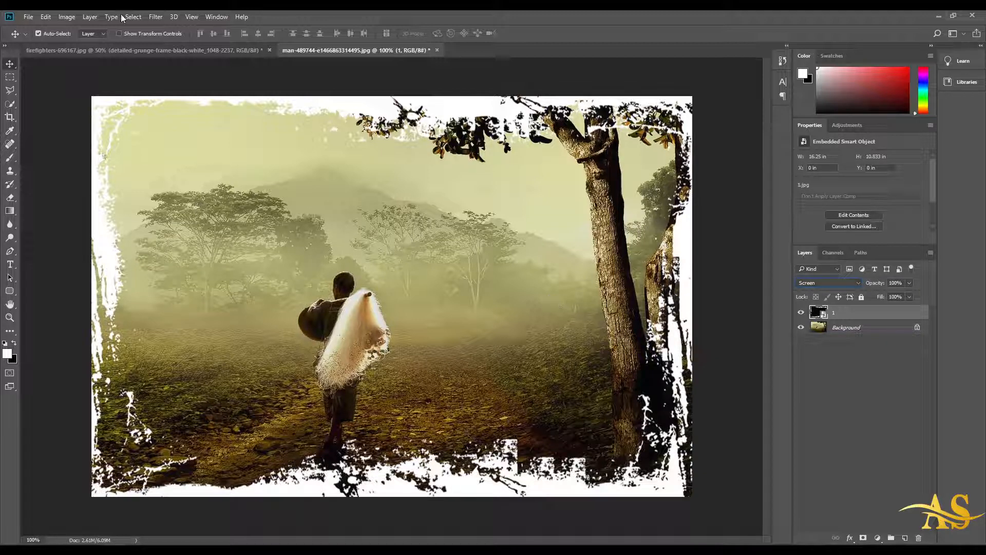
Step: Apply the Invert adjustment to the frame smart object
{"action": "left_click", "coordinate": [67, 17]}
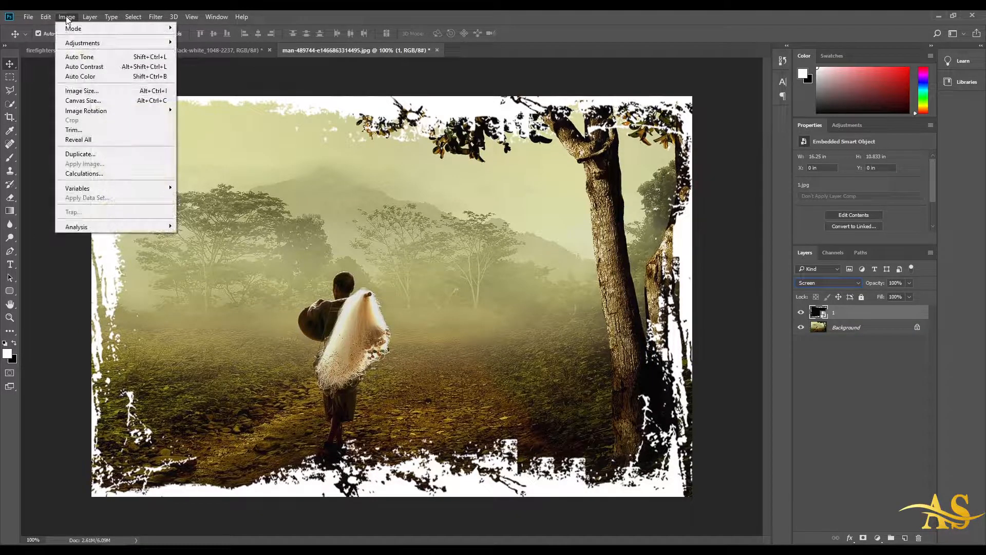
{"action": "mouse_move", "coordinate": [75, 43]}
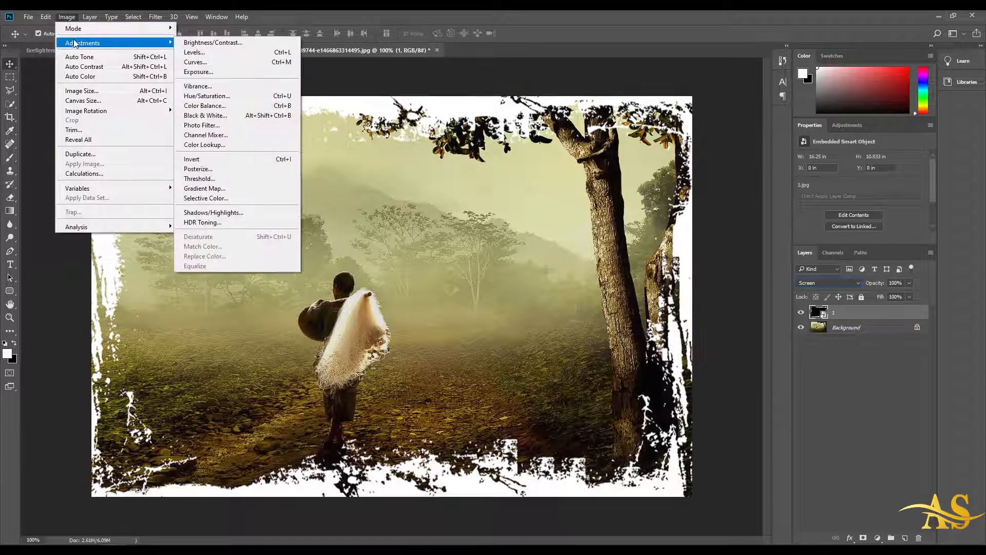
{"action": "left_click", "coordinate": [234, 159]}
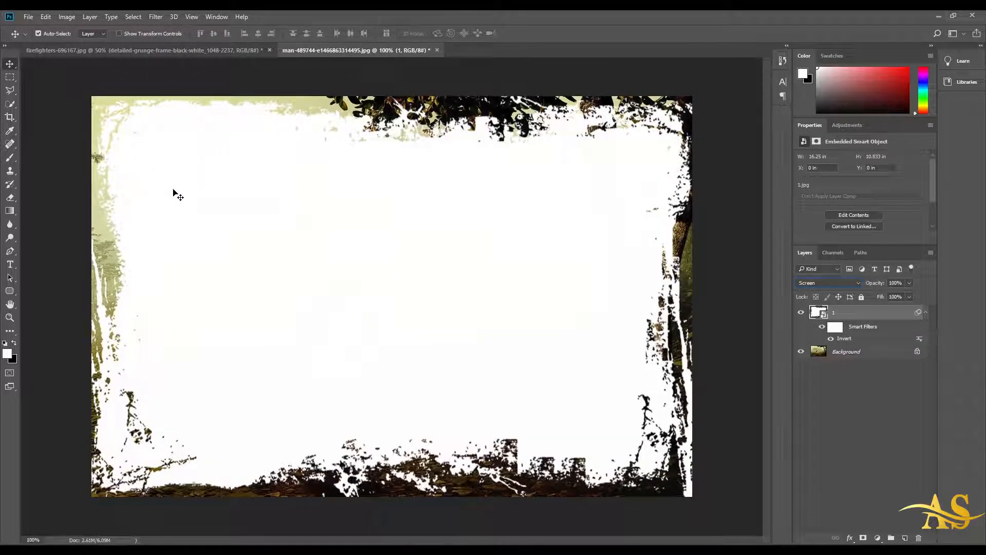
Step: Set the inverted frame layer's blend mode back to Multiply
{"action": "left_click", "coordinate": [805, 283]}
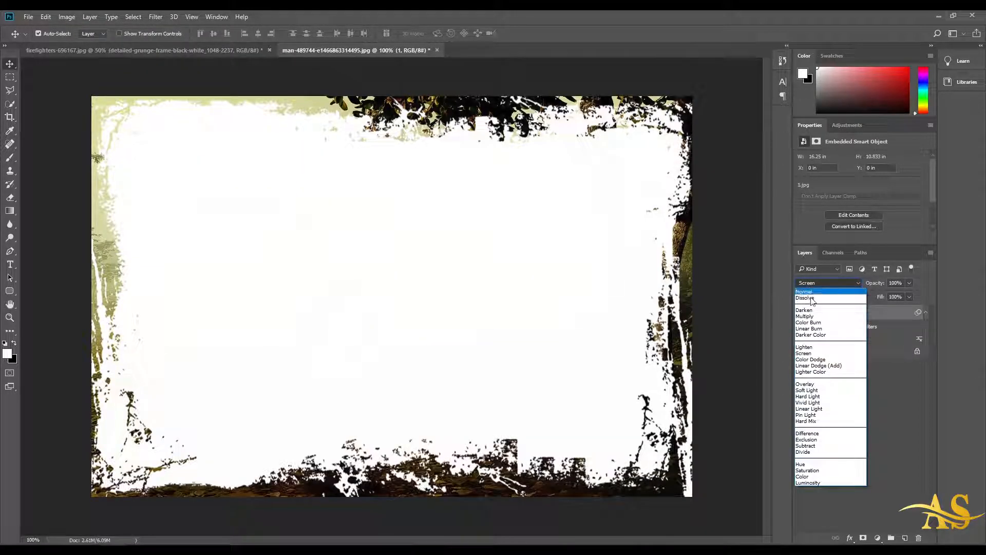
{"action": "left_click", "coordinate": [816, 317]}
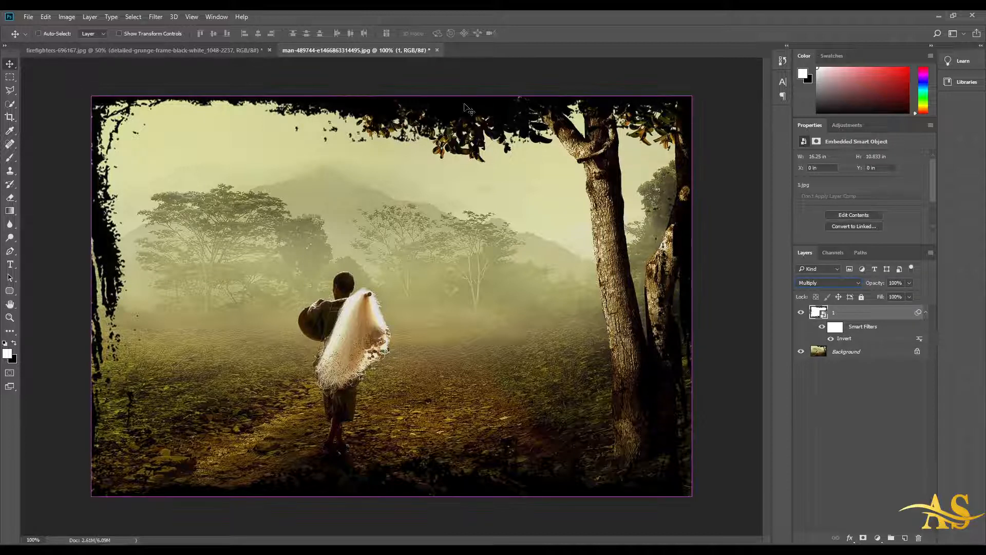
Step: Apply Invert twice more as smart filters on the frame layer and hide the newest Invert filter
{"action": "key", "text": "ctrl"}
{"action": "key", "text": "ctrl+i"}
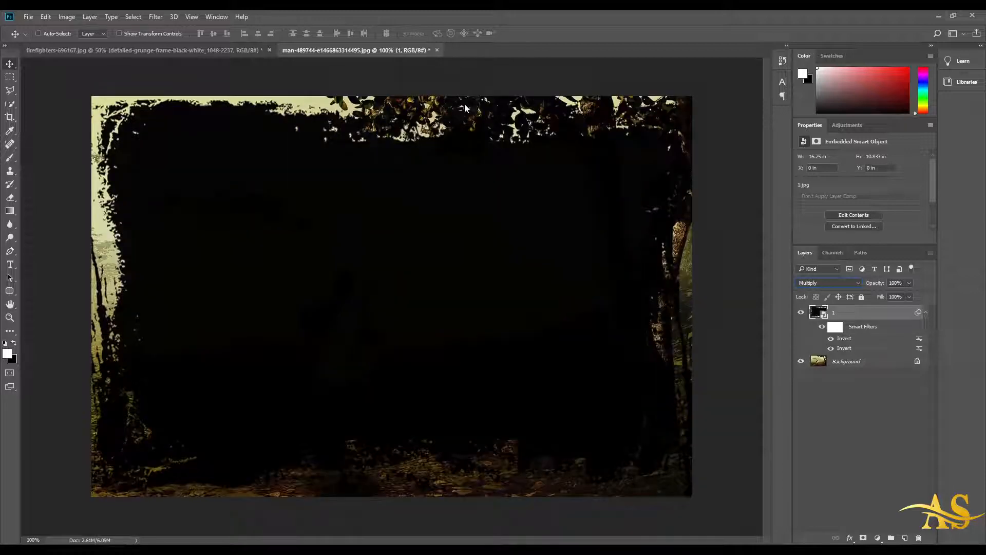
{"action": "key", "text": "ctrl+i"}
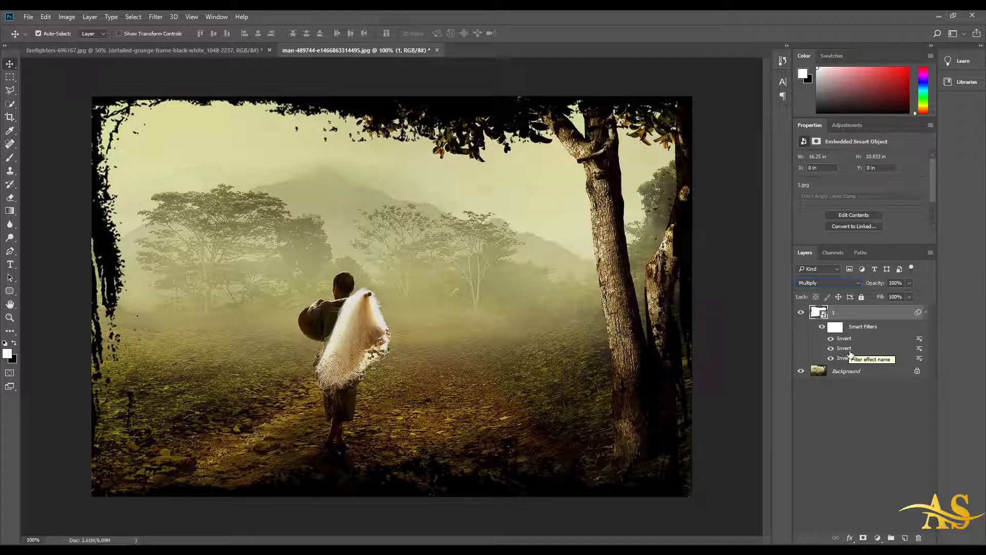
{"action": "left_click", "coordinate": [831, 349]}
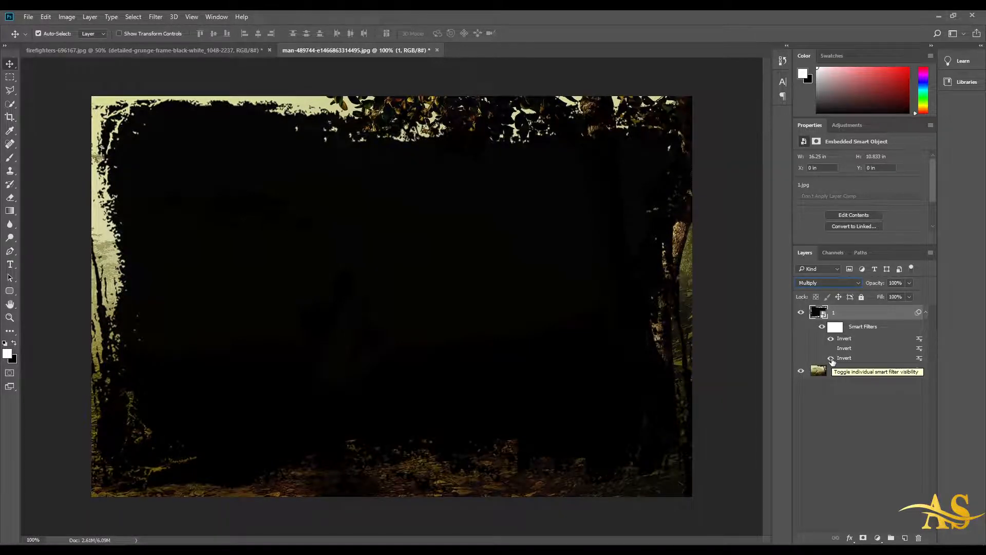
Step: Turn the hidden newest Invert smart filter back on for the frame layer
{"action": "left_click", "coordinate": [831, 359]}
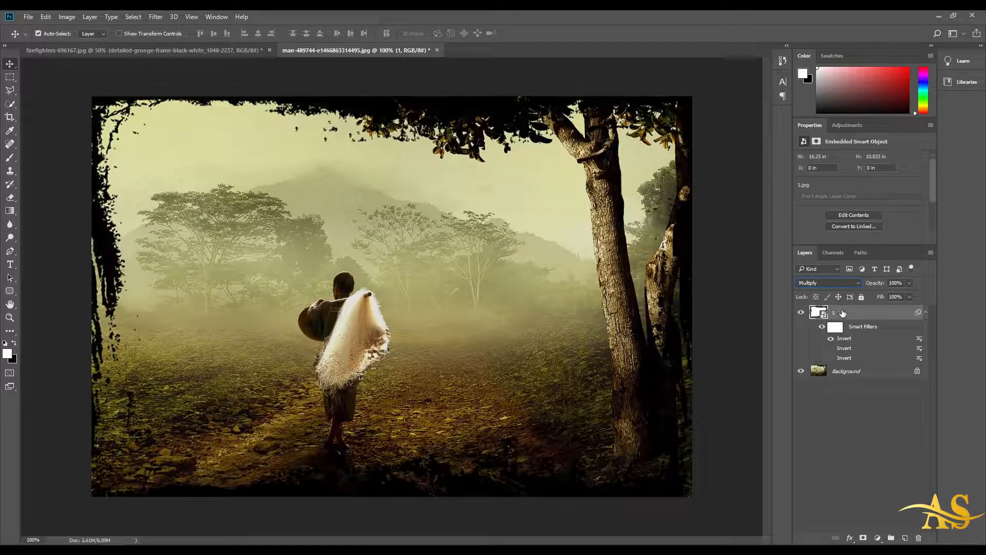
{"action": "right_click", "coordinate": [842, 312]}
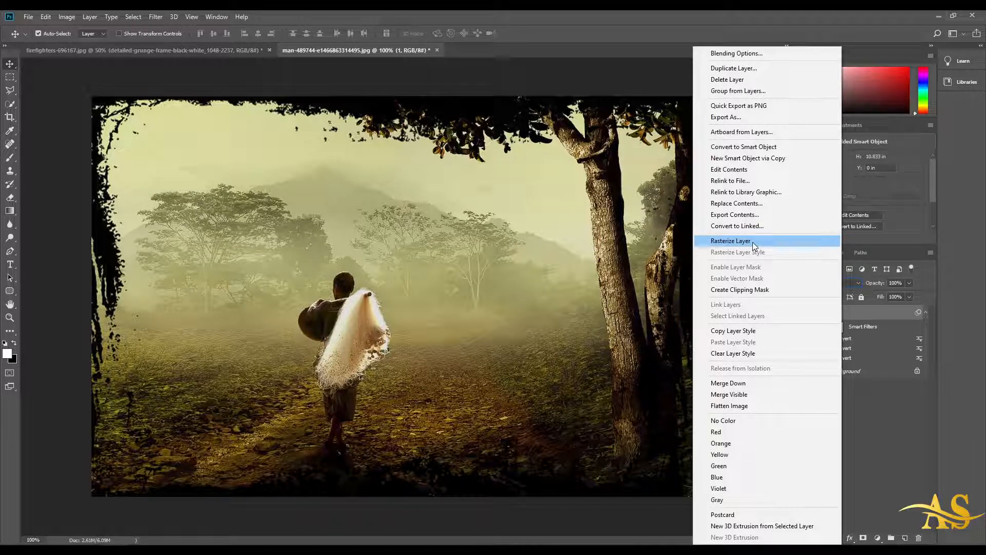
{"action": "left_click", "coordinate": [875, 403]}
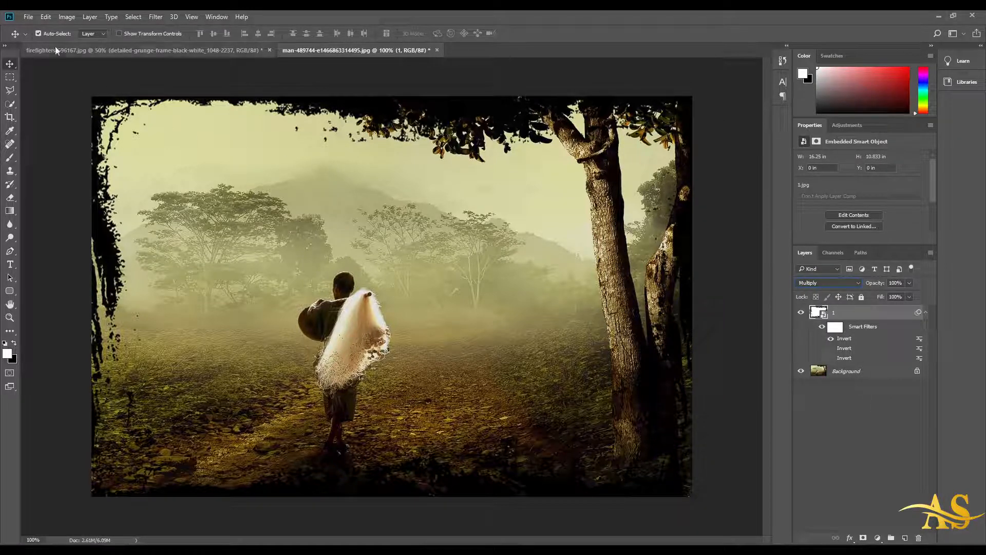
Step: Place the pexels-photo-235985 texture as an embedded layer and scale it to cover the whole canvas
{"action": "left_click", "coordinate": [32, 16]}
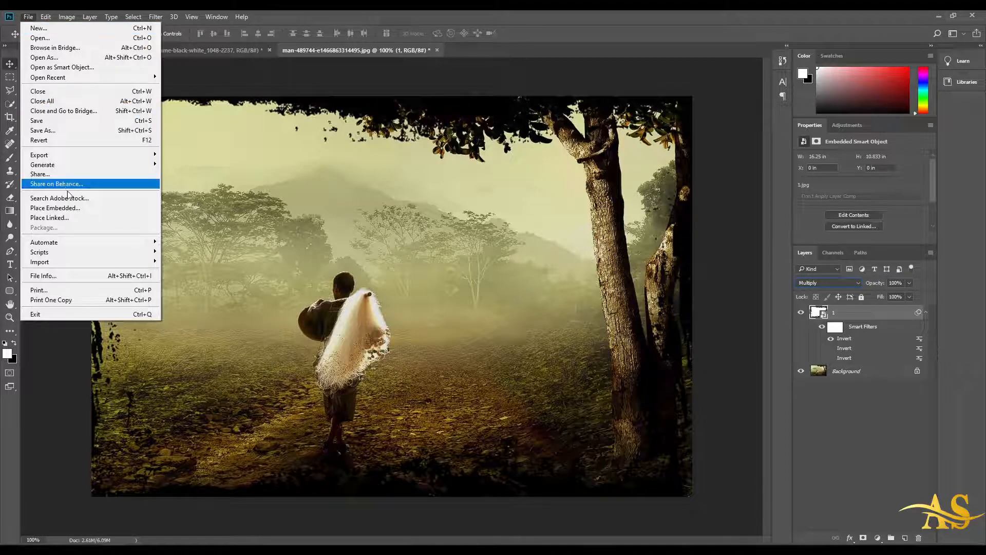
{"action": "left_click", "coordinate": [71, 208]}
{"action": "left_click", "coordinate": [340, 124]}
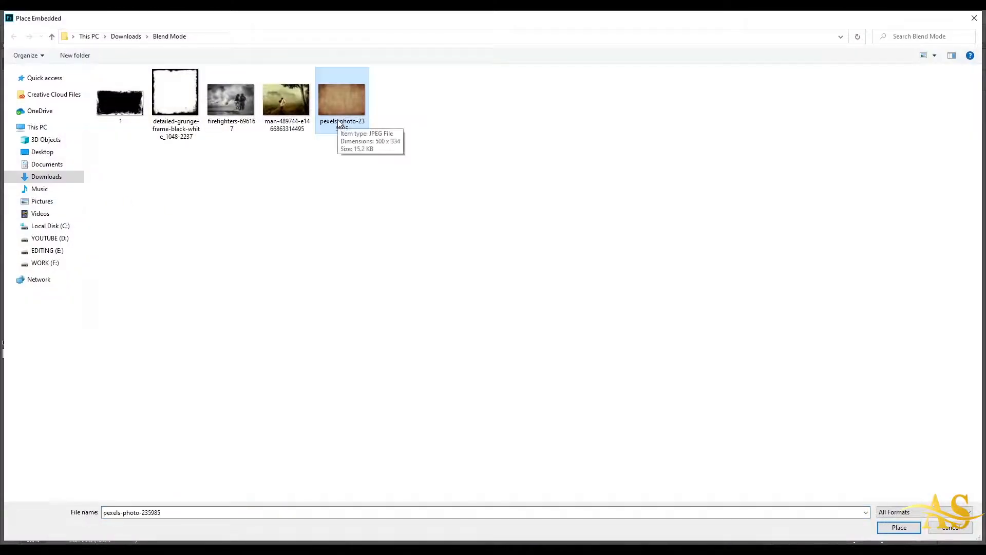
{"action": "left_click", "coordinate": [900, 527]}
{"action": "left_click_drag", "start_coordinate": [444, 267], "coordinate": [272, 152]}
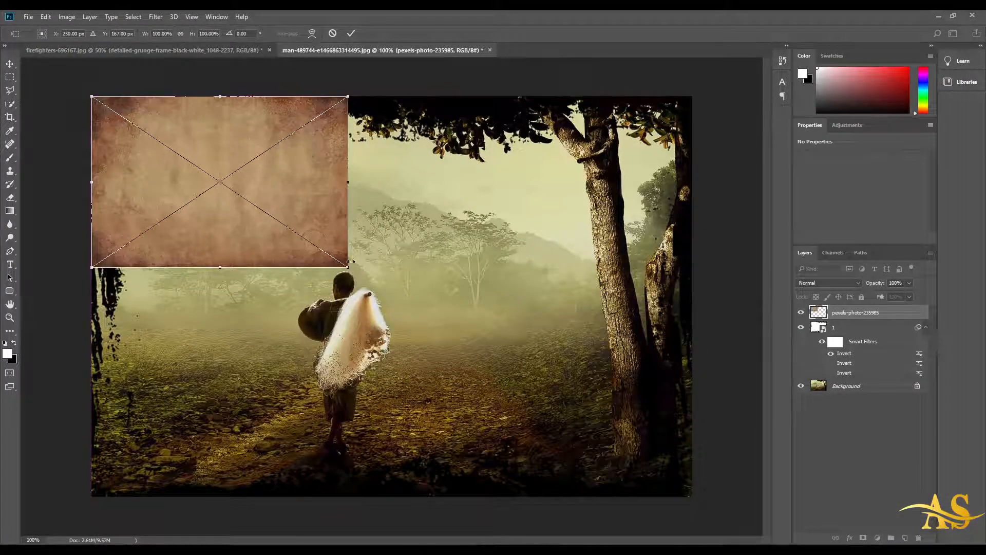
{"action": "left_click_drag", "start_coordinate": [348, 267], "coordinate": [693, 496]}
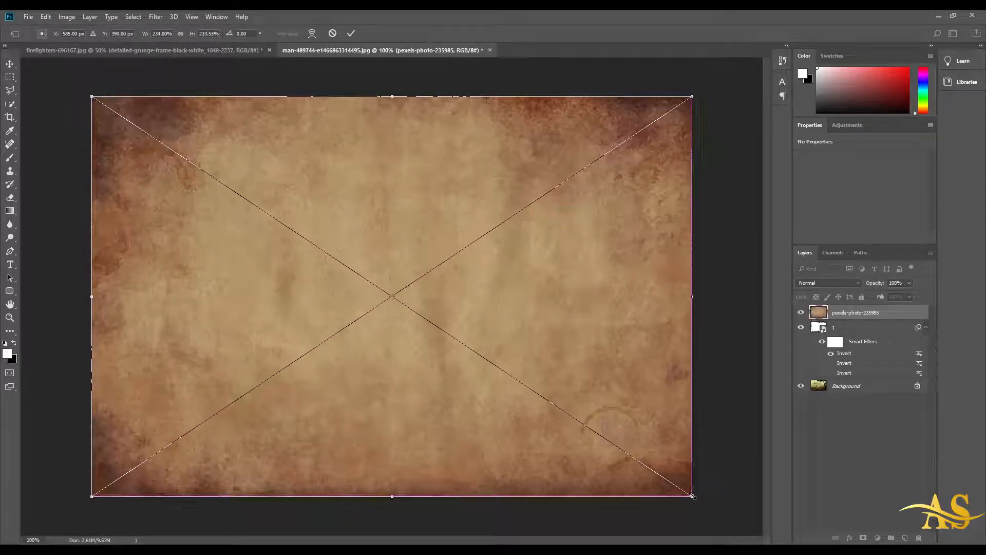
{"action": "key", "text": "Return"}
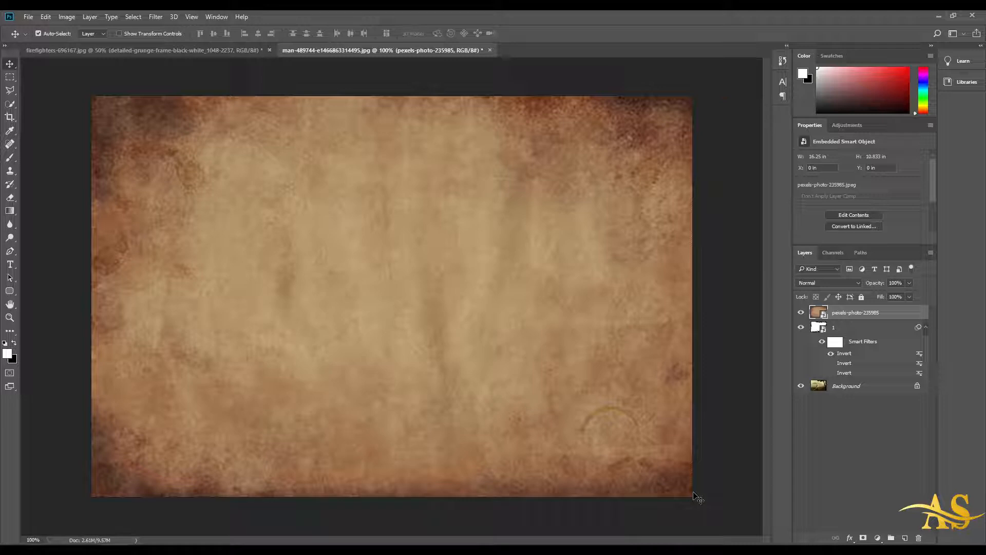
Step: Set the texture layer's blend mode to Overlay
{"action": "left_click", "coordinate": [824, 282]}
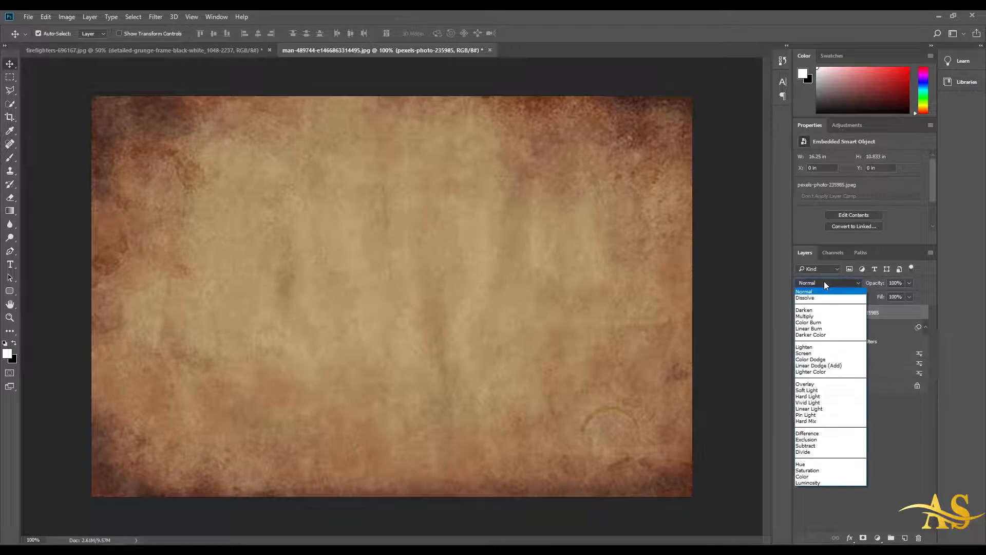
{"action": "left_click", "coordinate": [816, 384]}
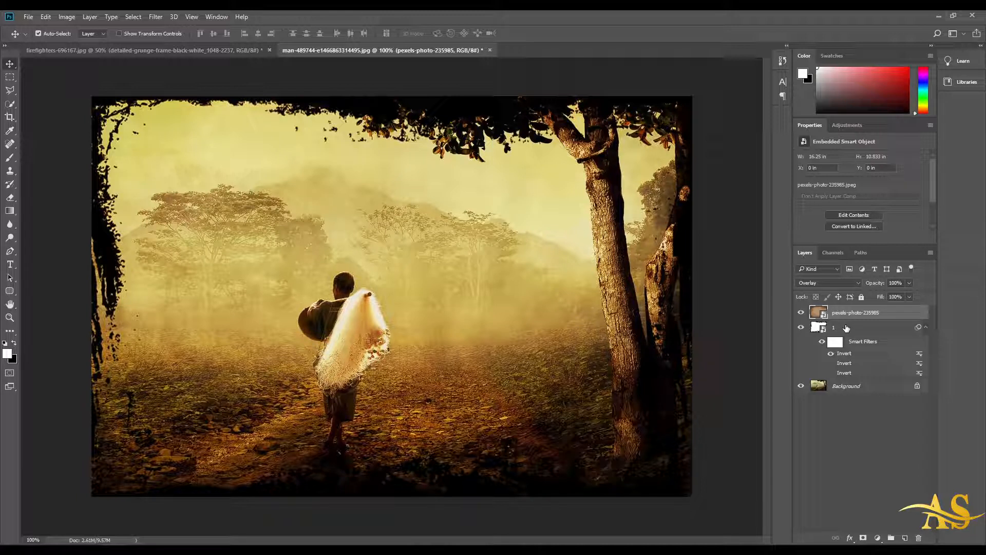
Step: Hide the frame layer and toggle the texture layer's visibility repeatedly to compare the Overlay effect
{"action": "left_click", "coordinate": [802, 328]}
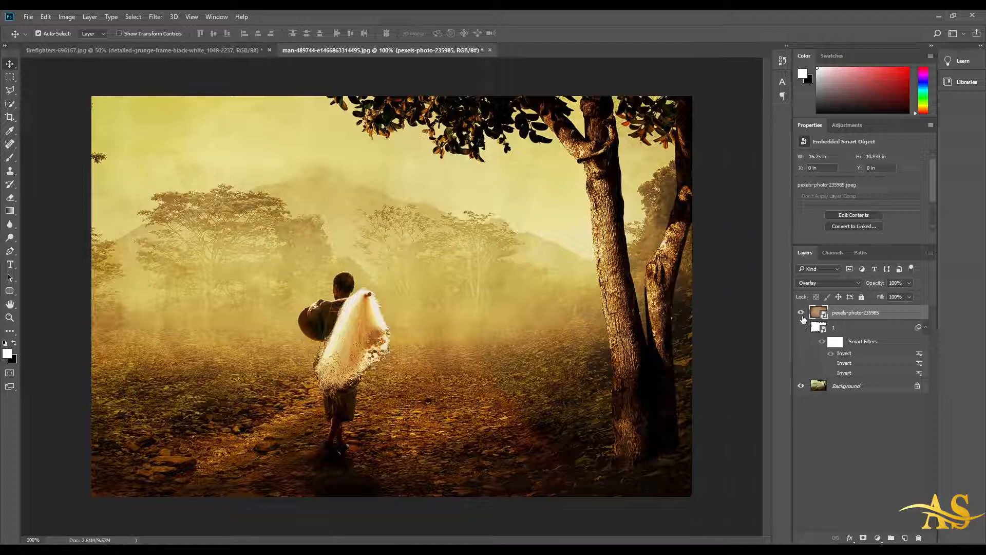
{"action": "left_click", "coordinate": [802, 313]}
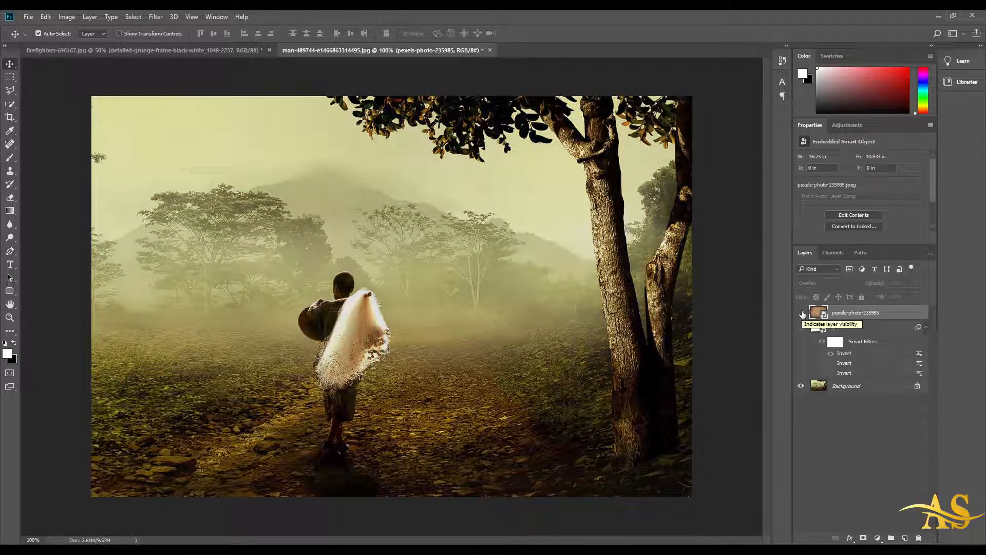
{"action": "left_click", "coordinate": [802, 314]}
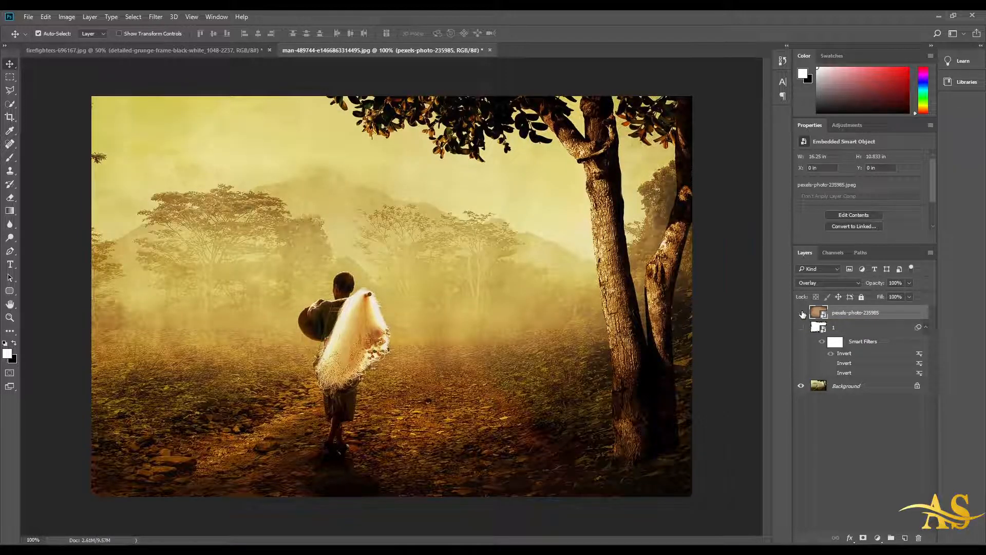
{"action": "left_click", "coordinate": [802, 314]}
{"action": "left_click", "coordinate": [802, 313]}
{"action": "left_click", "coordinate": [802, 313]}
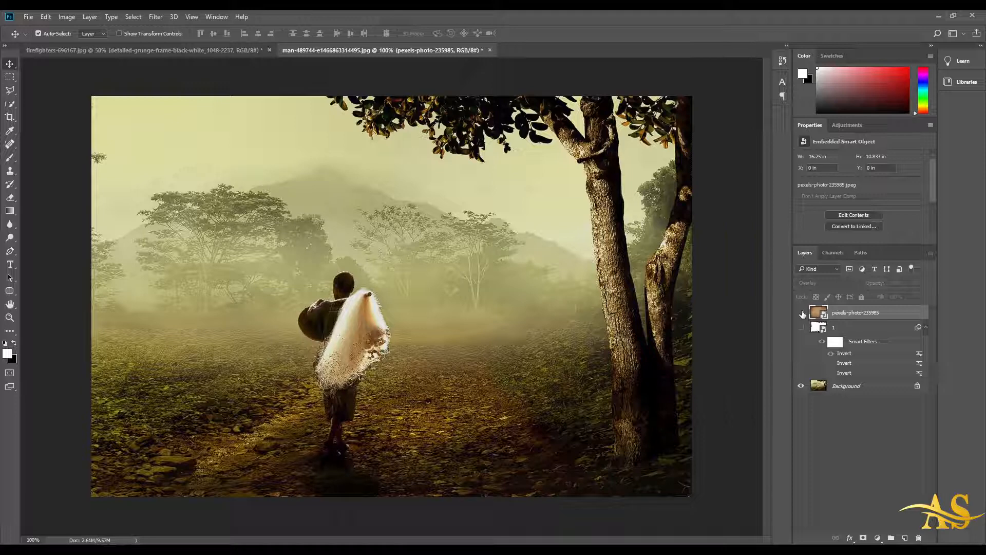
{"action": "left_click", "coordinate": [802, 313]}
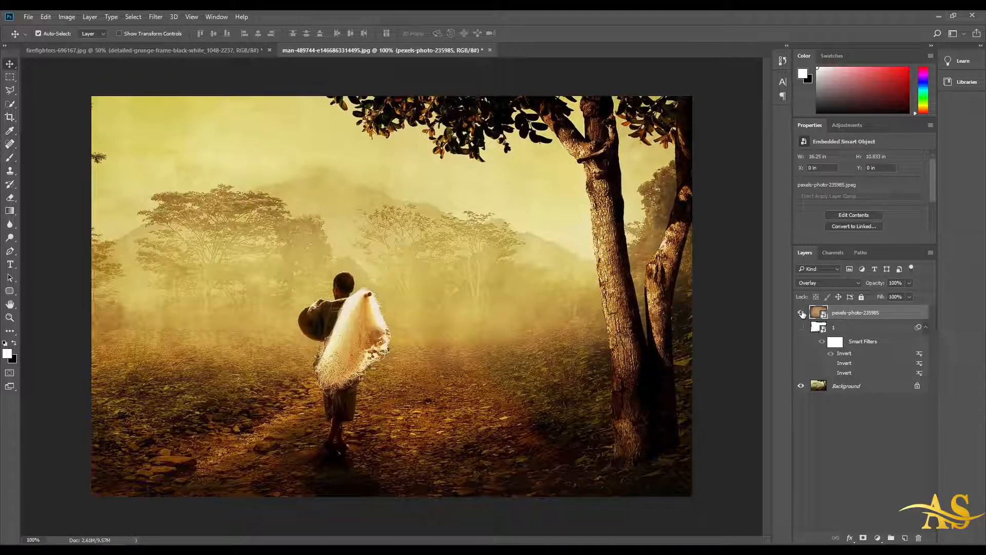
{"action": "left_click", "coordinate": [802, 313]}
{"action": "left_click", "coordinate": [801, 313]}
{"action": "left_click", "coordinate": [801, 314]}
{"action": "left_click", "coordinate": [802, 313]}
{"action": "left_click", "coordinate": [802, 314]}
{"action": "left_click", "coordinate": [802, 313]}
Step: Nudge the texture layer slightly on the canvas and show the frame layer again
{"action": "left_click_drag", "start_coordinate": [493, 295], "coordinate": [527, 451]}
{"action": "left_click_drag", "start_coordinate": [285, 350], "coordinate": [431, 341]}
{"action": "left_click_drag", "start_coordinate": [488, 321], "coordinate": [439, 316]}
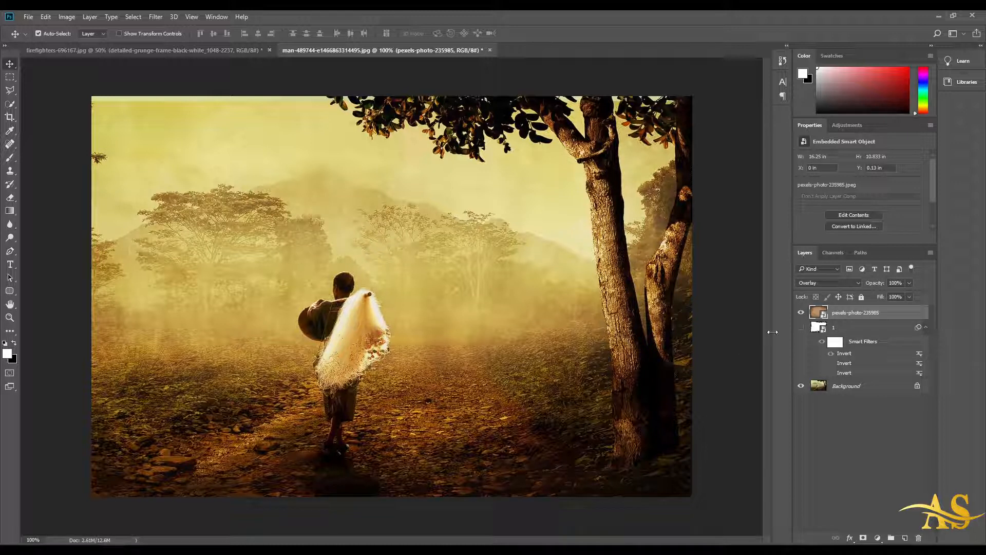
{"action": "left_click", "coordinate": [802, 328]}
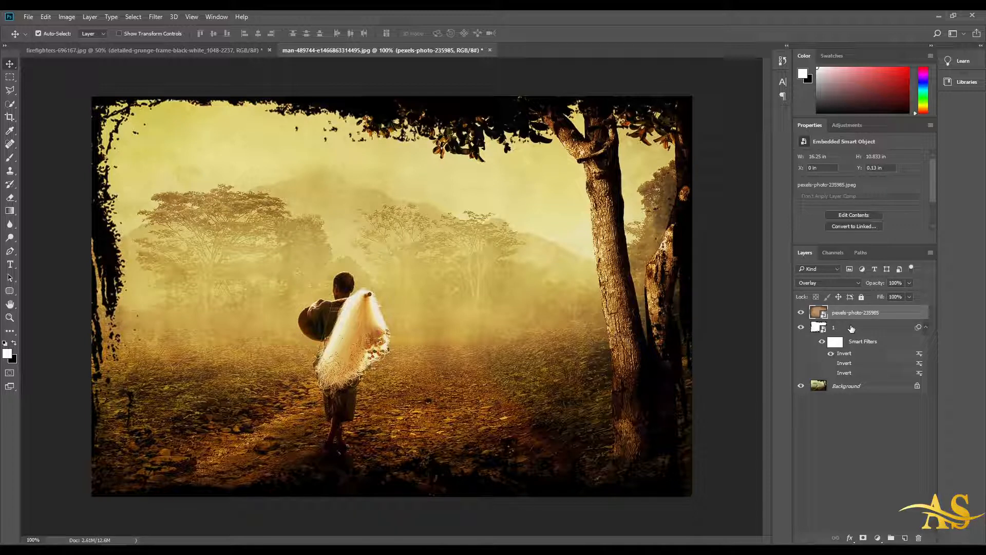
Step: Try the Darken and then Color Burn blend modes on the texture layer
{"action": "left_click", "coordinate": [845, 283]}
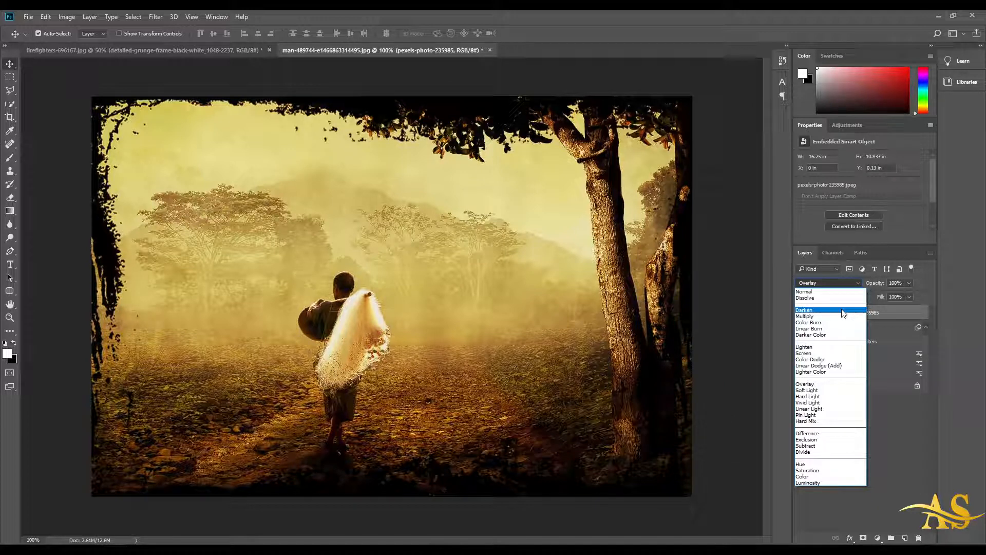
{"action": "left_click", "coordinate": [843, 311]}
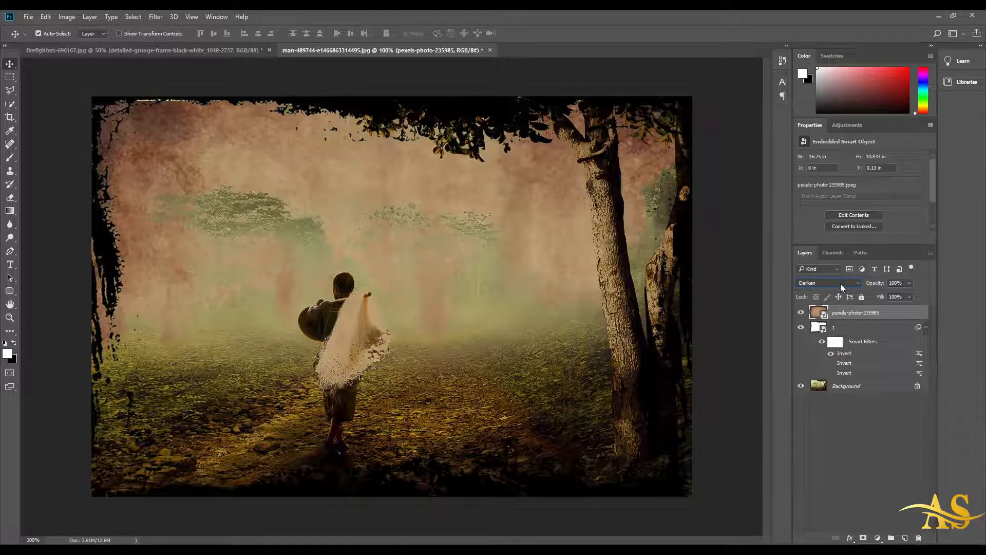
{"action": "left_click", "coordinate": [841, 284]}
{"action": "left_click", "coordinate": [823, 323]}
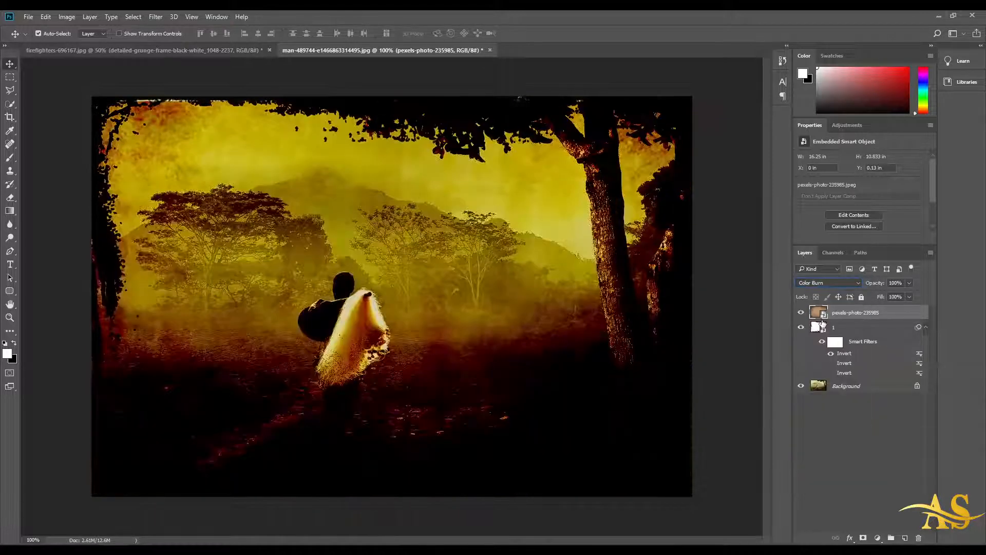
Step: Set the texture layer to Hard Light and lower its opacity to 51%
{"action": "left_click", "coordinate": [835, 283]}
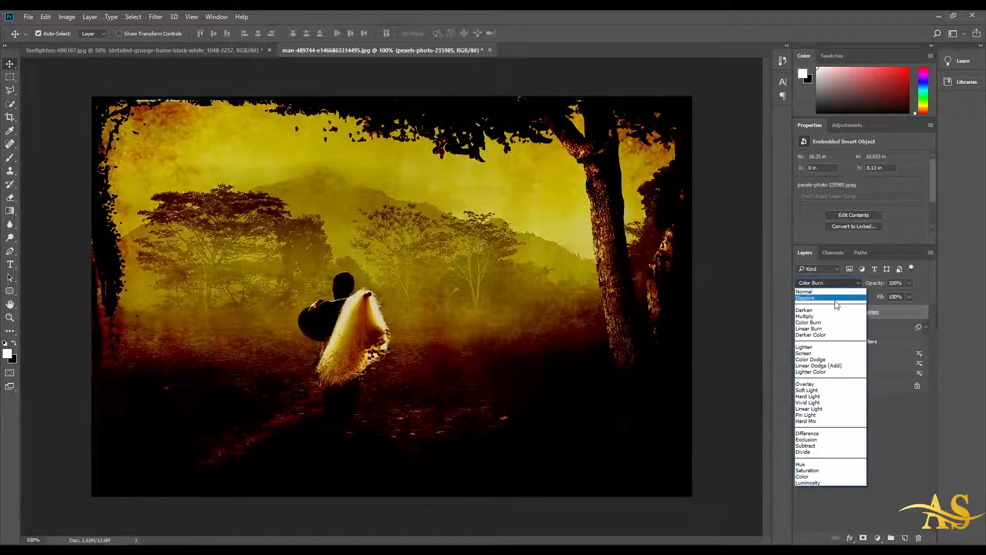
{"action": "left_click", "coordinate": [828, 397]}
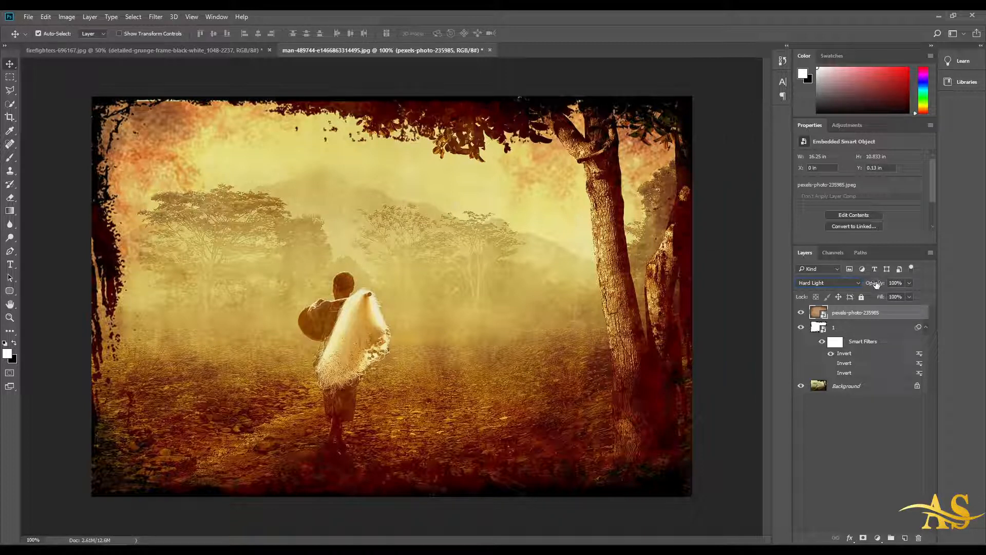
{"action": "mouse_move", "coordinate": [876, 284]}
{"action": "left_mouse_down"}
{"action": "mouse_move", "coordinate": [867, 286]}
{"action": "mouse_move", "coordinate": [880, 286]}
{"action": "left_mouse_up"}
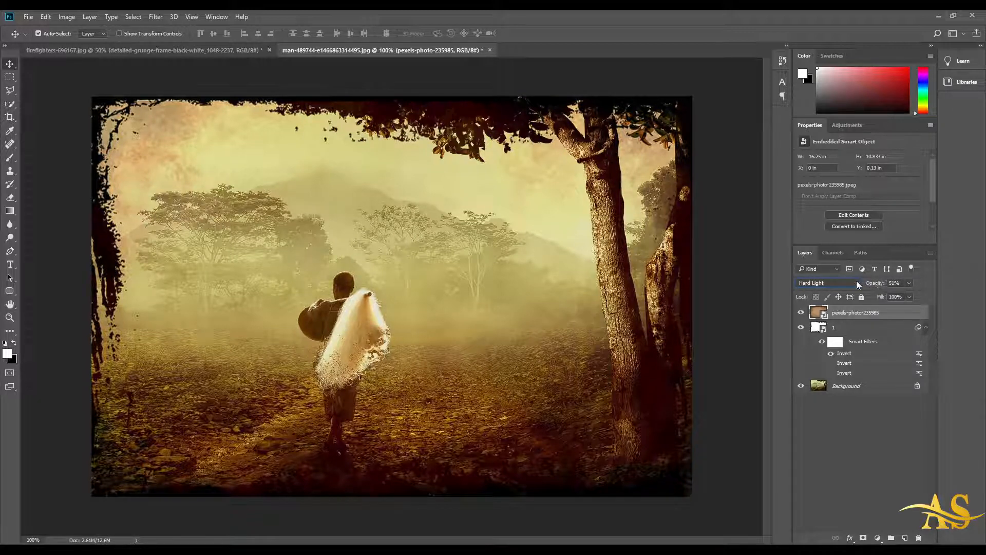
Step: Switch the texture layer to Difference and raise its opacity to 100%
{"action": "left_click", "coordinate": [856, 282]}
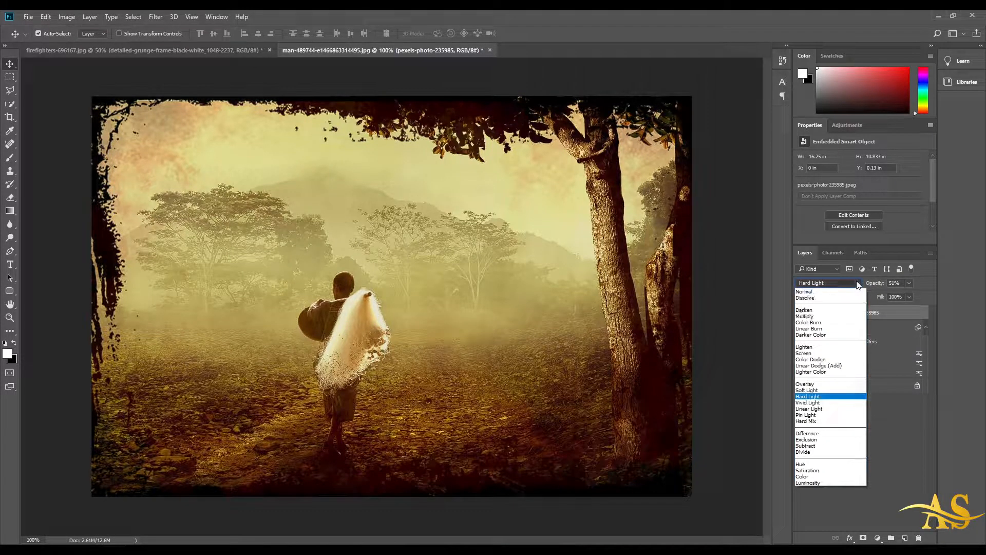
{"action": "left_click", "coordinate": [824, 433]}
{"action": "left_click_drag", "start_coordinate": [880, 287], "coordinate": [934, 289]}
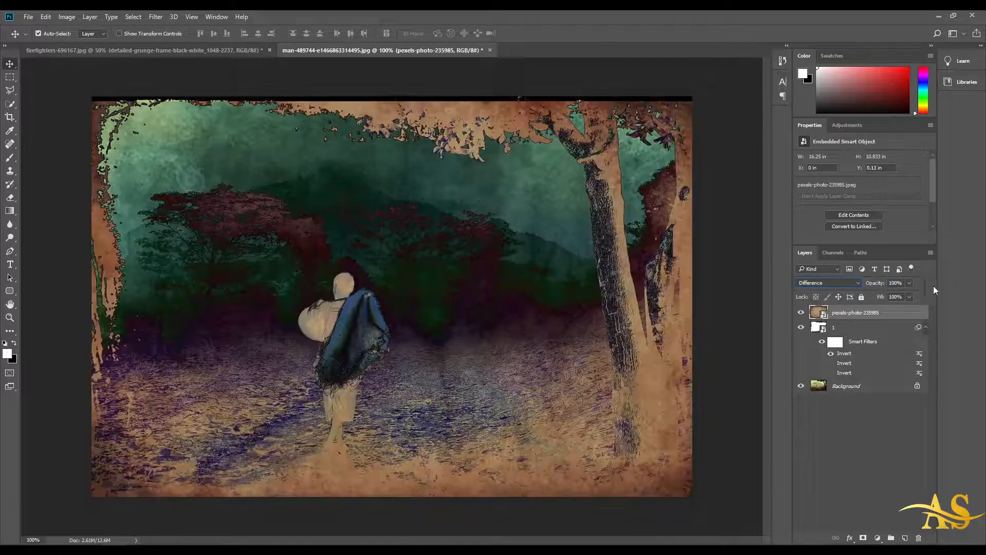
Step: Try the Saturation and then Hard Mix blend modes on the texture layer
{"action": "left_click", "coordinate": [852, 284]}
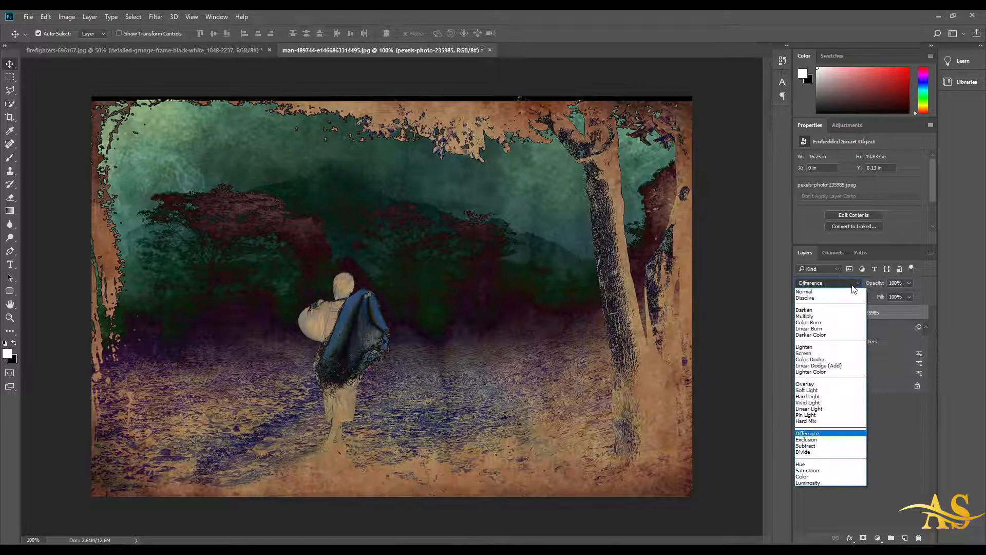
{"action": "left_click", "coordinate": [827, 470]}
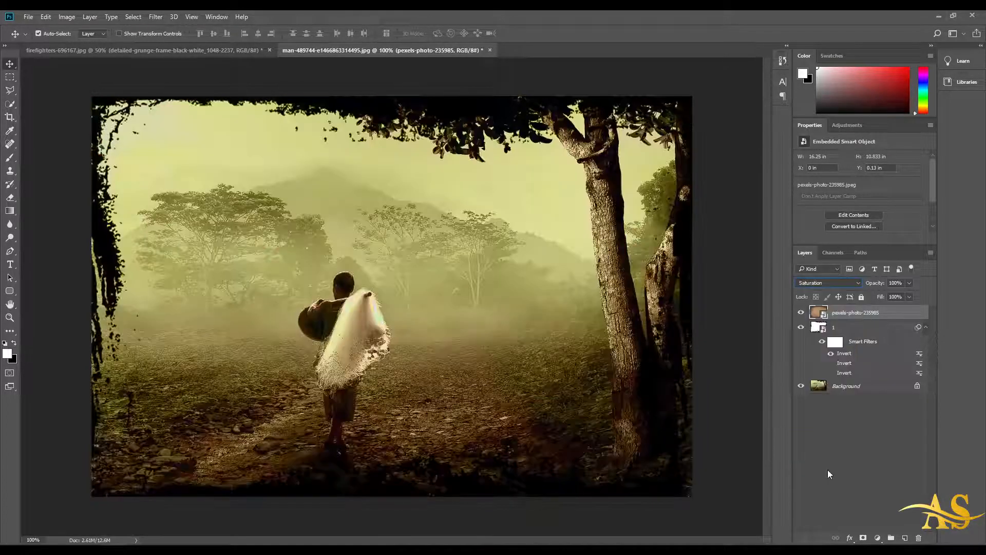
{"action": "left_click", "coordinate": [843, 283]}
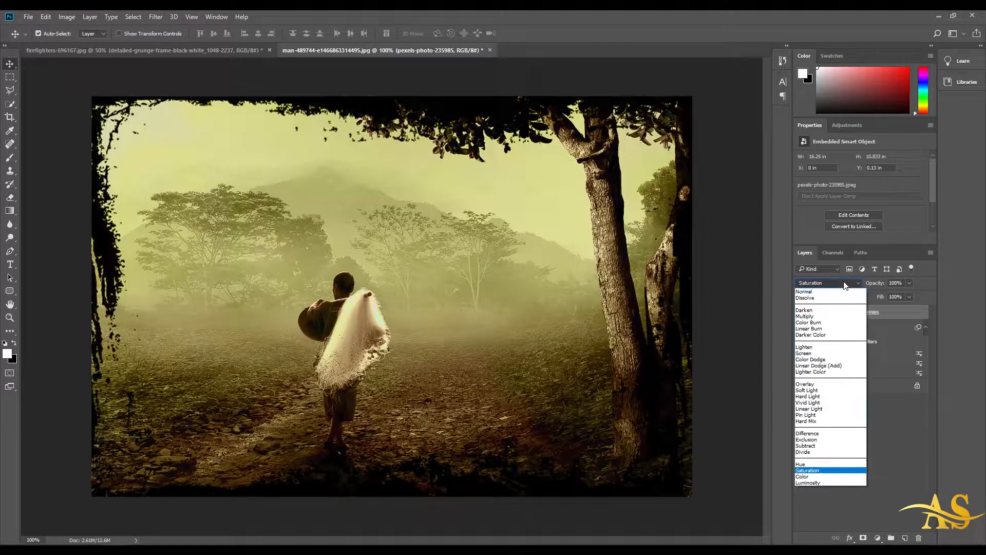
{"action": "left_click", "coordinate": [820, 424]}
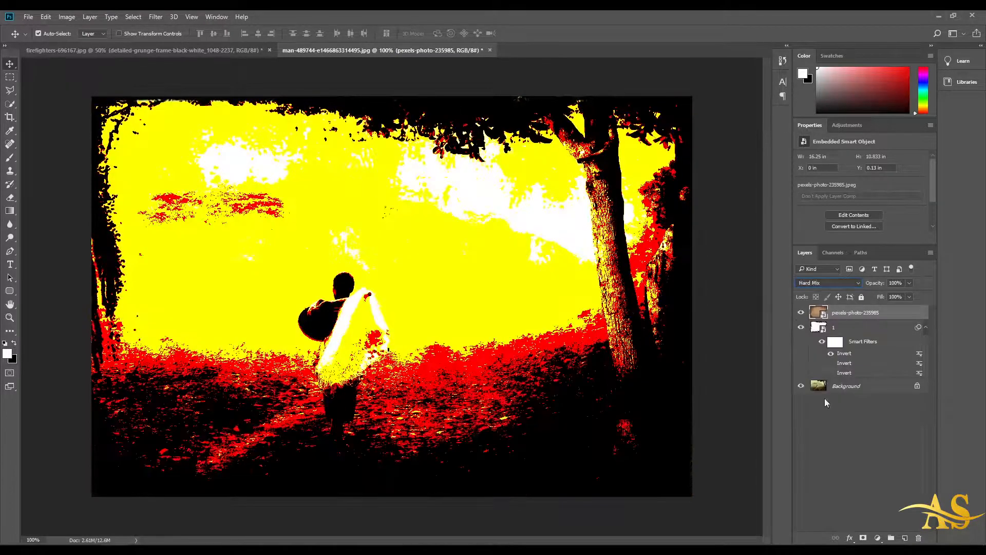
Step: Set the texture layer's blend mode to Pin Light and open the blend mode list again
{"action": "left_click", "coordinate": [848, 284]}
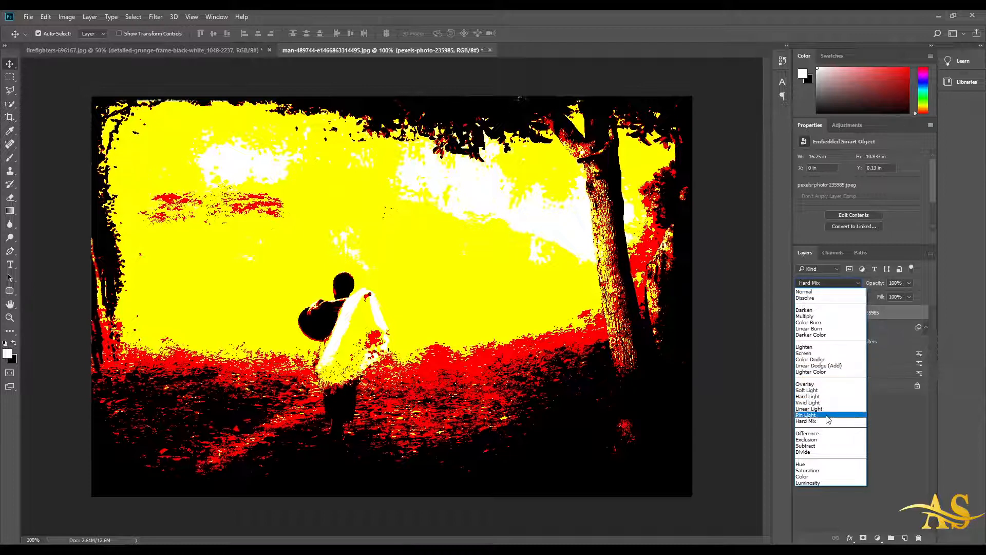
{"action": "left_click", "coordinate": [826, 415]}
{"action": "left_click", "coordinate": [841, 282]}
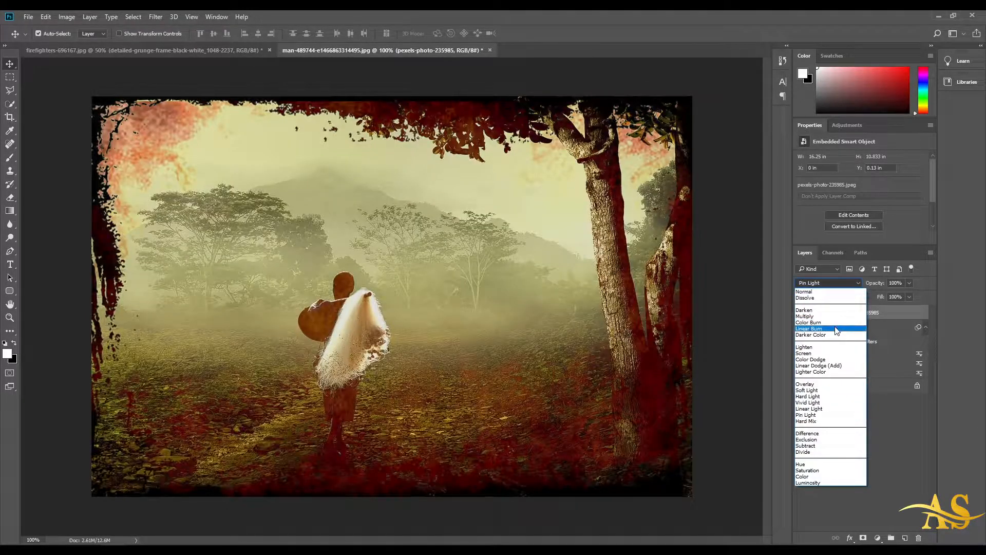